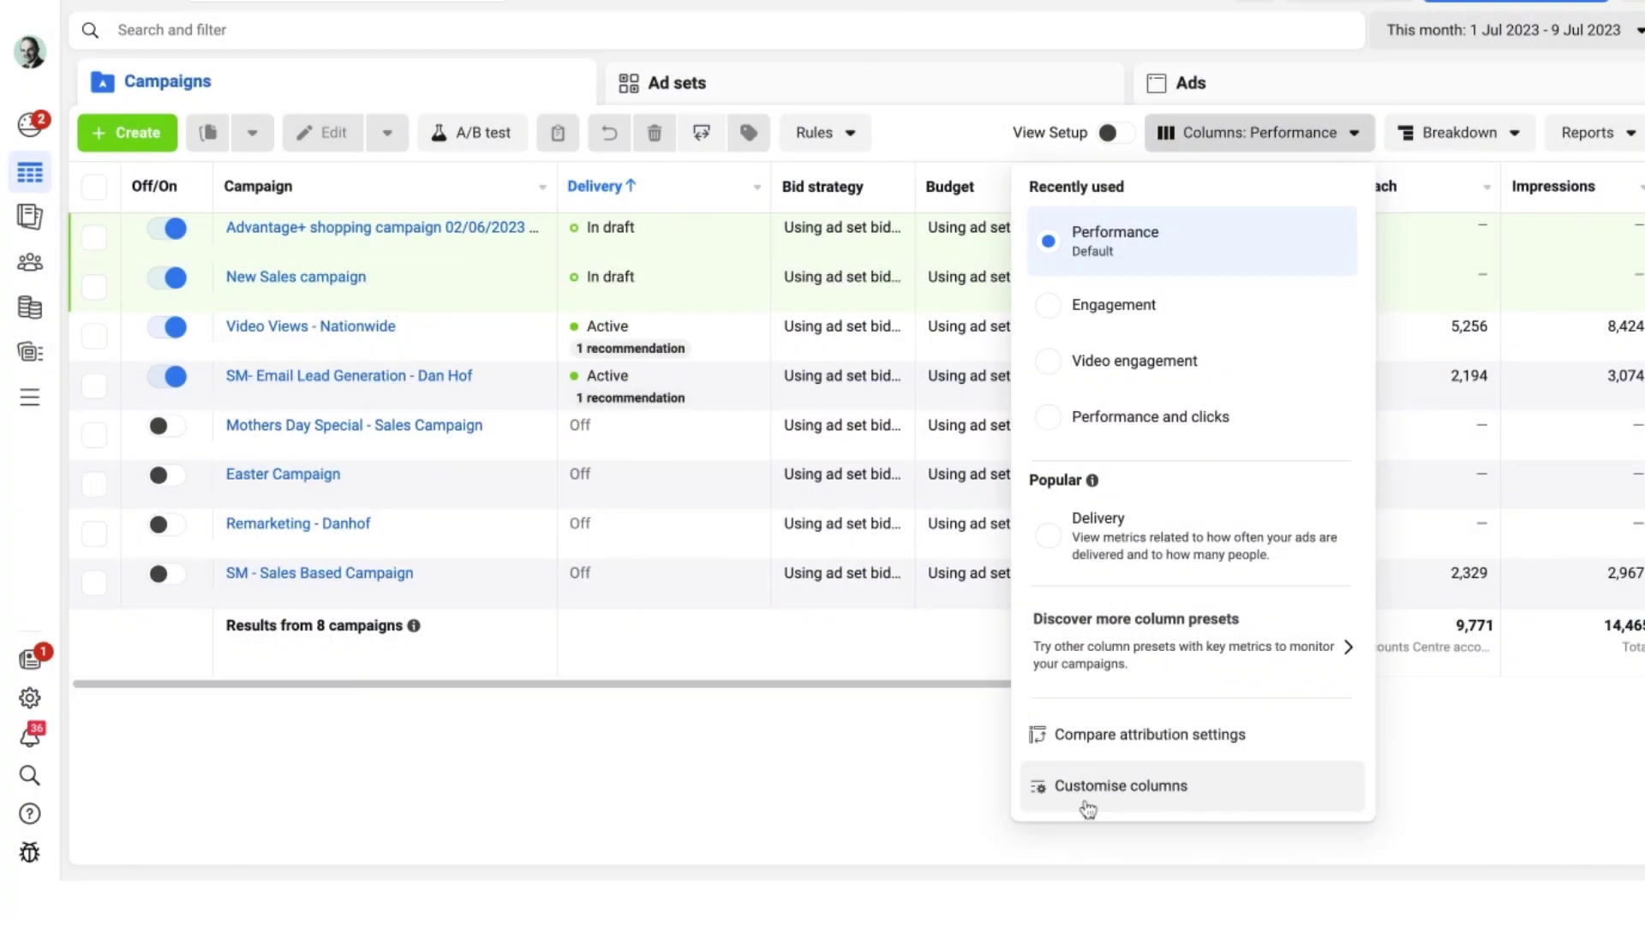
Open the Columns: Performance dropdown above the campaigns table to see the presets.
{"action": "left_click", "coordinate": [1114, 786]}
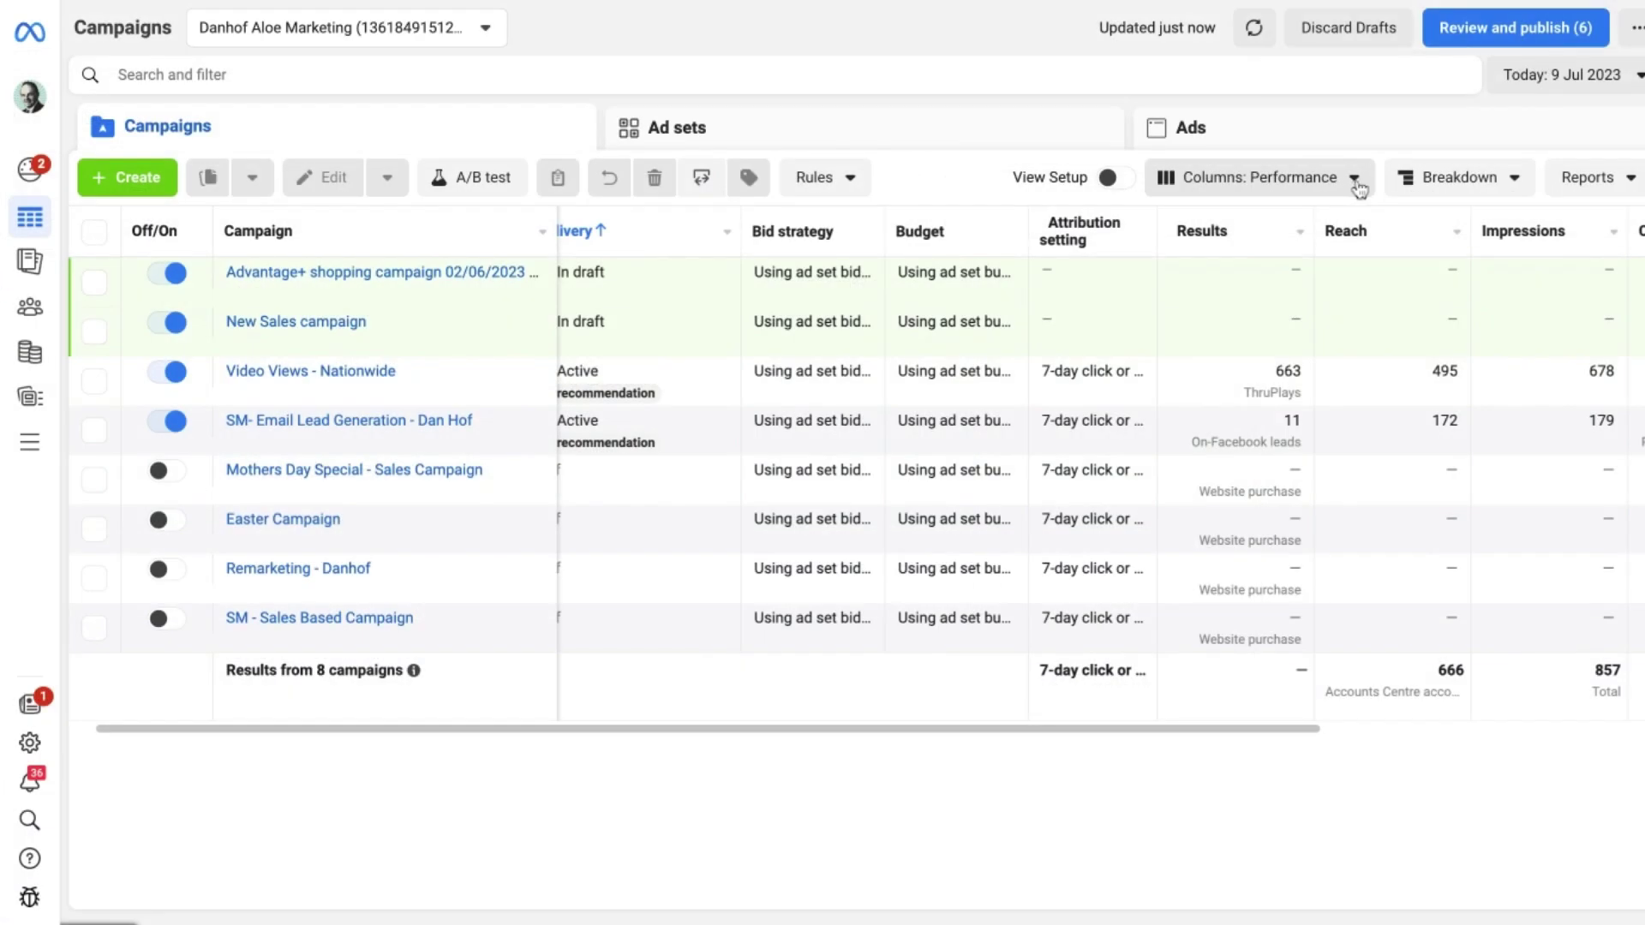
Open Customise columns from the Columns: Performance menu, showing 17 selected columns.
{"action": "left_click", "coordinate": [1357, 185]}
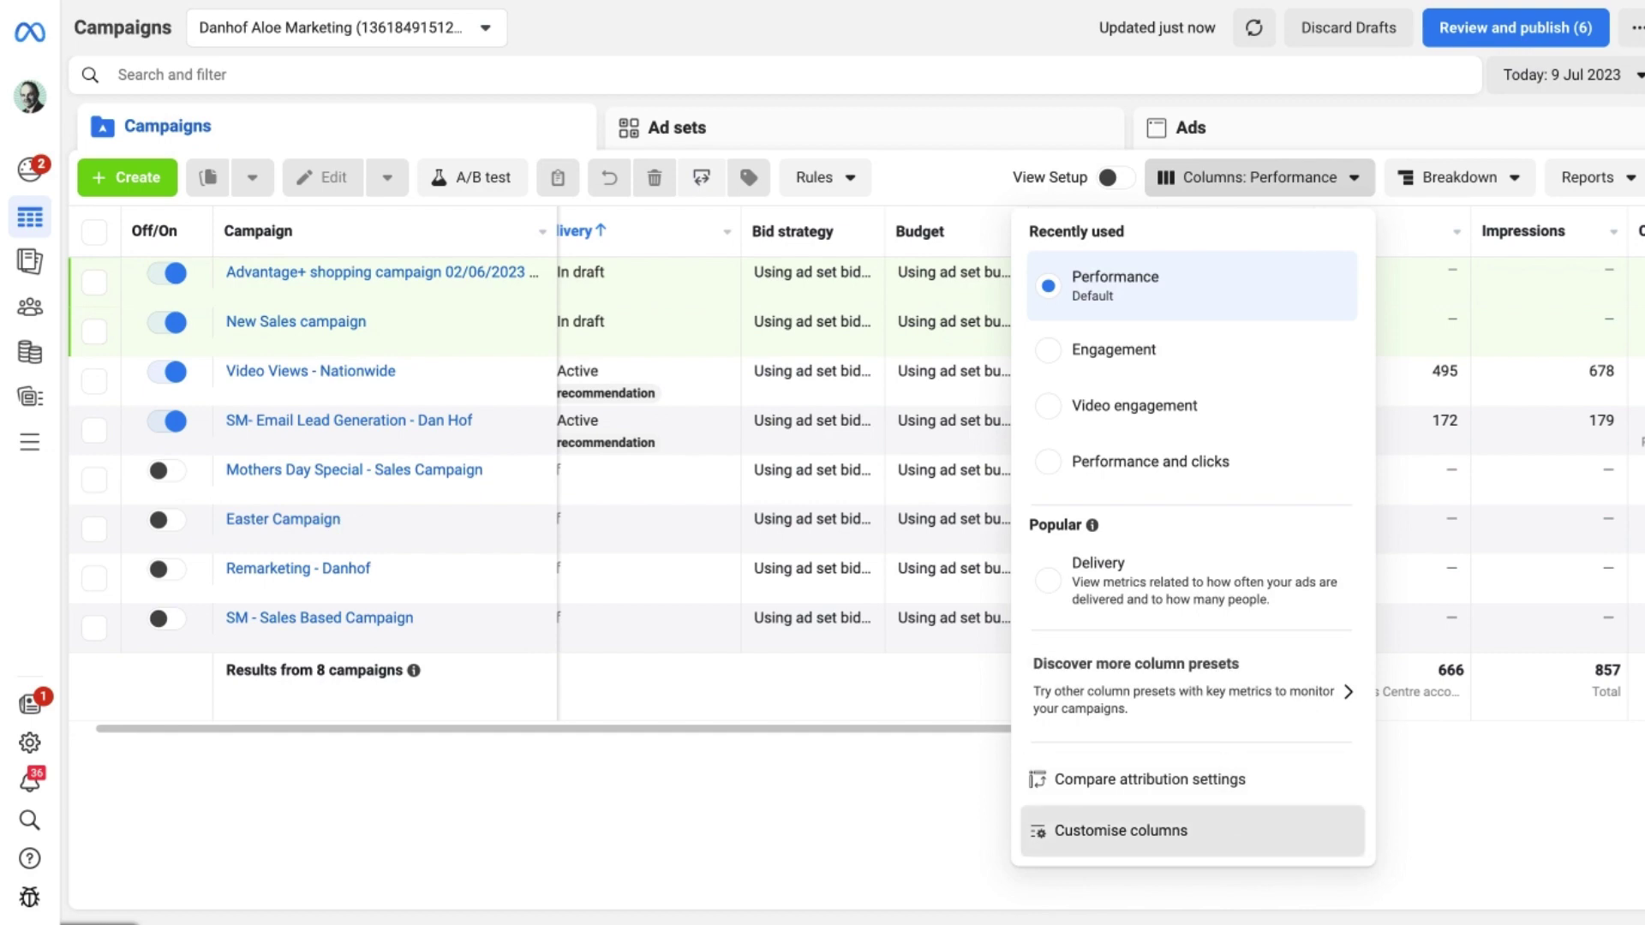
{"action": "left_click", "coordinate": [1234, 847]}
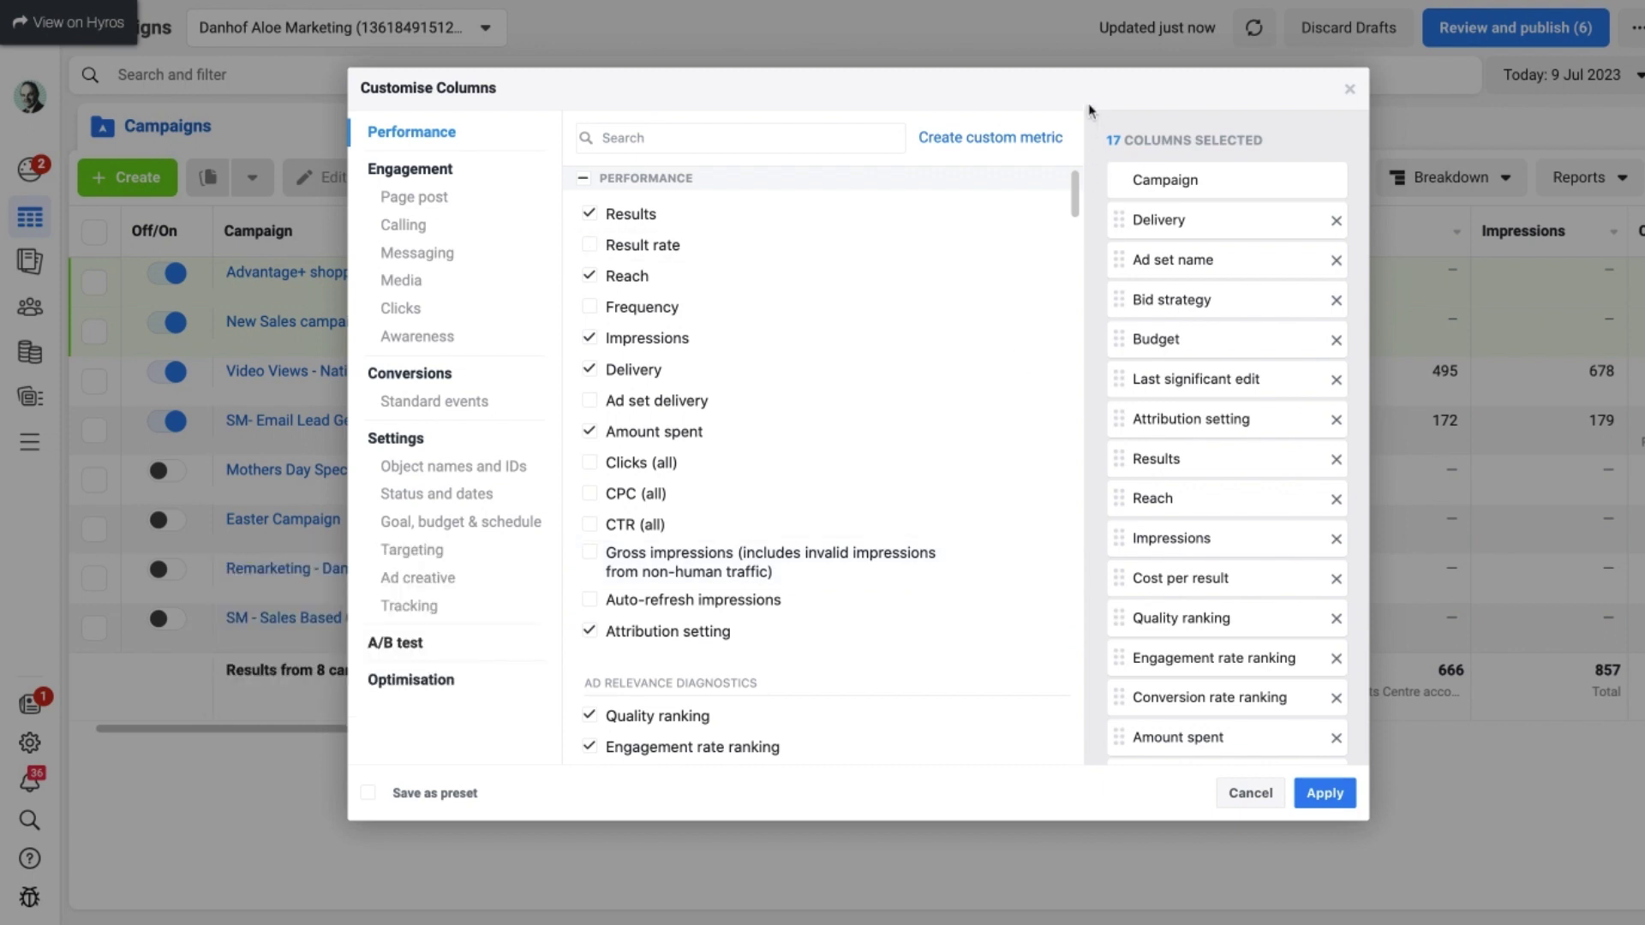
Search 'purch' and add the Purchase ROAS total plus the Purchases total, value and cost columns.
{"action": "left_click", "coordinate": [667, 142]}
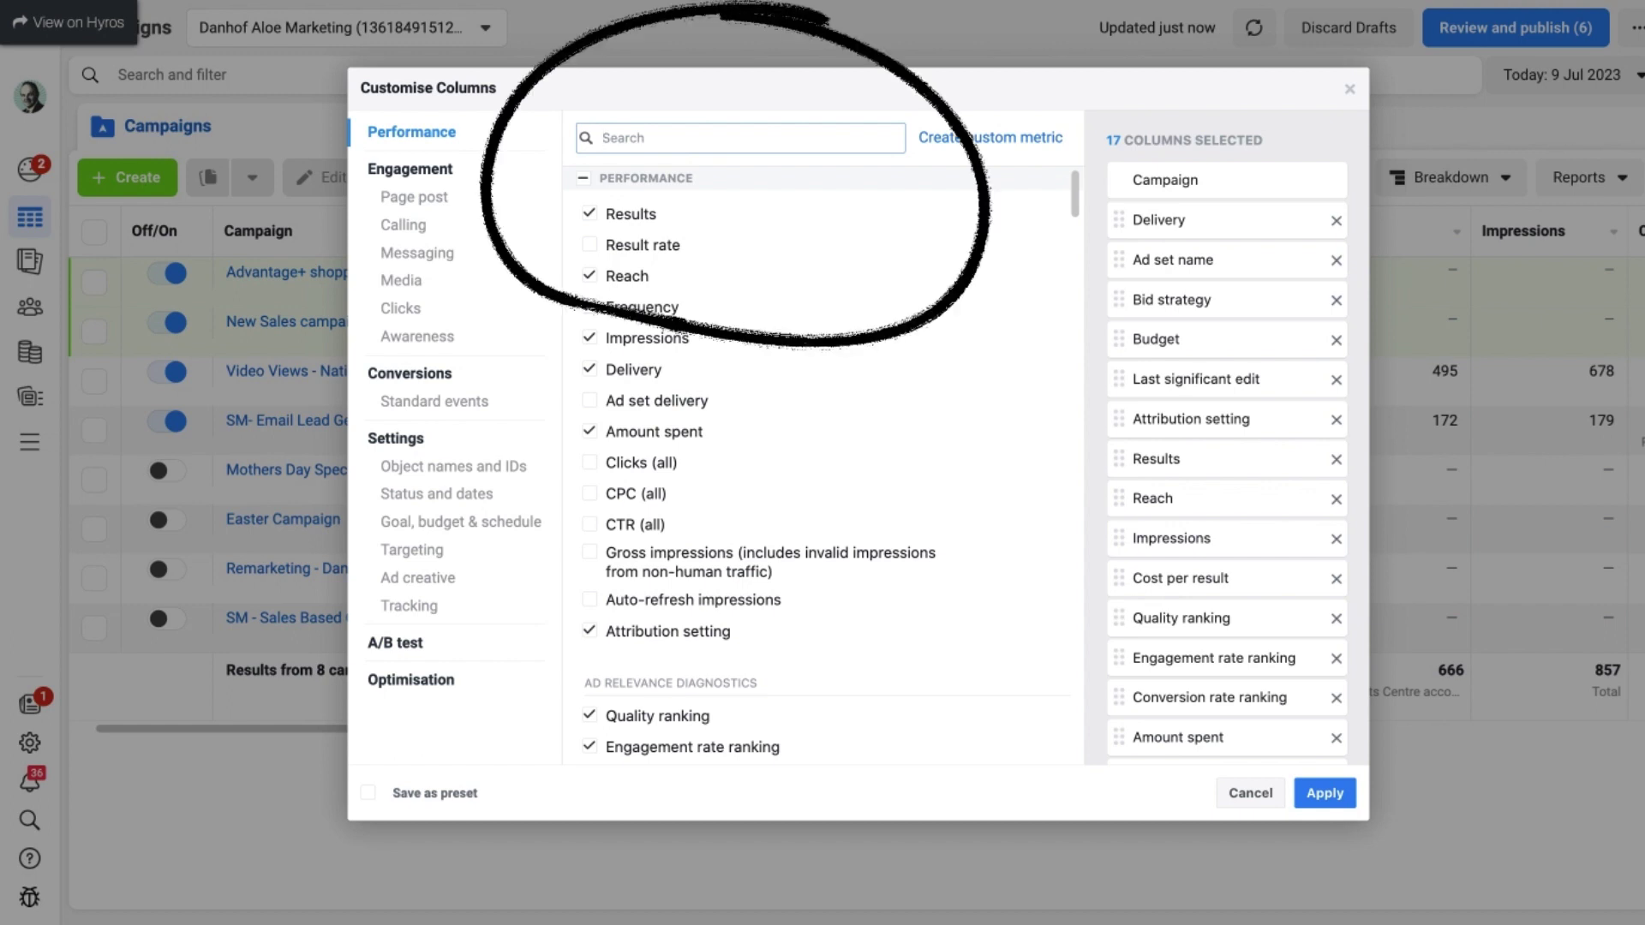
{"action": "type", "text": "purch"}
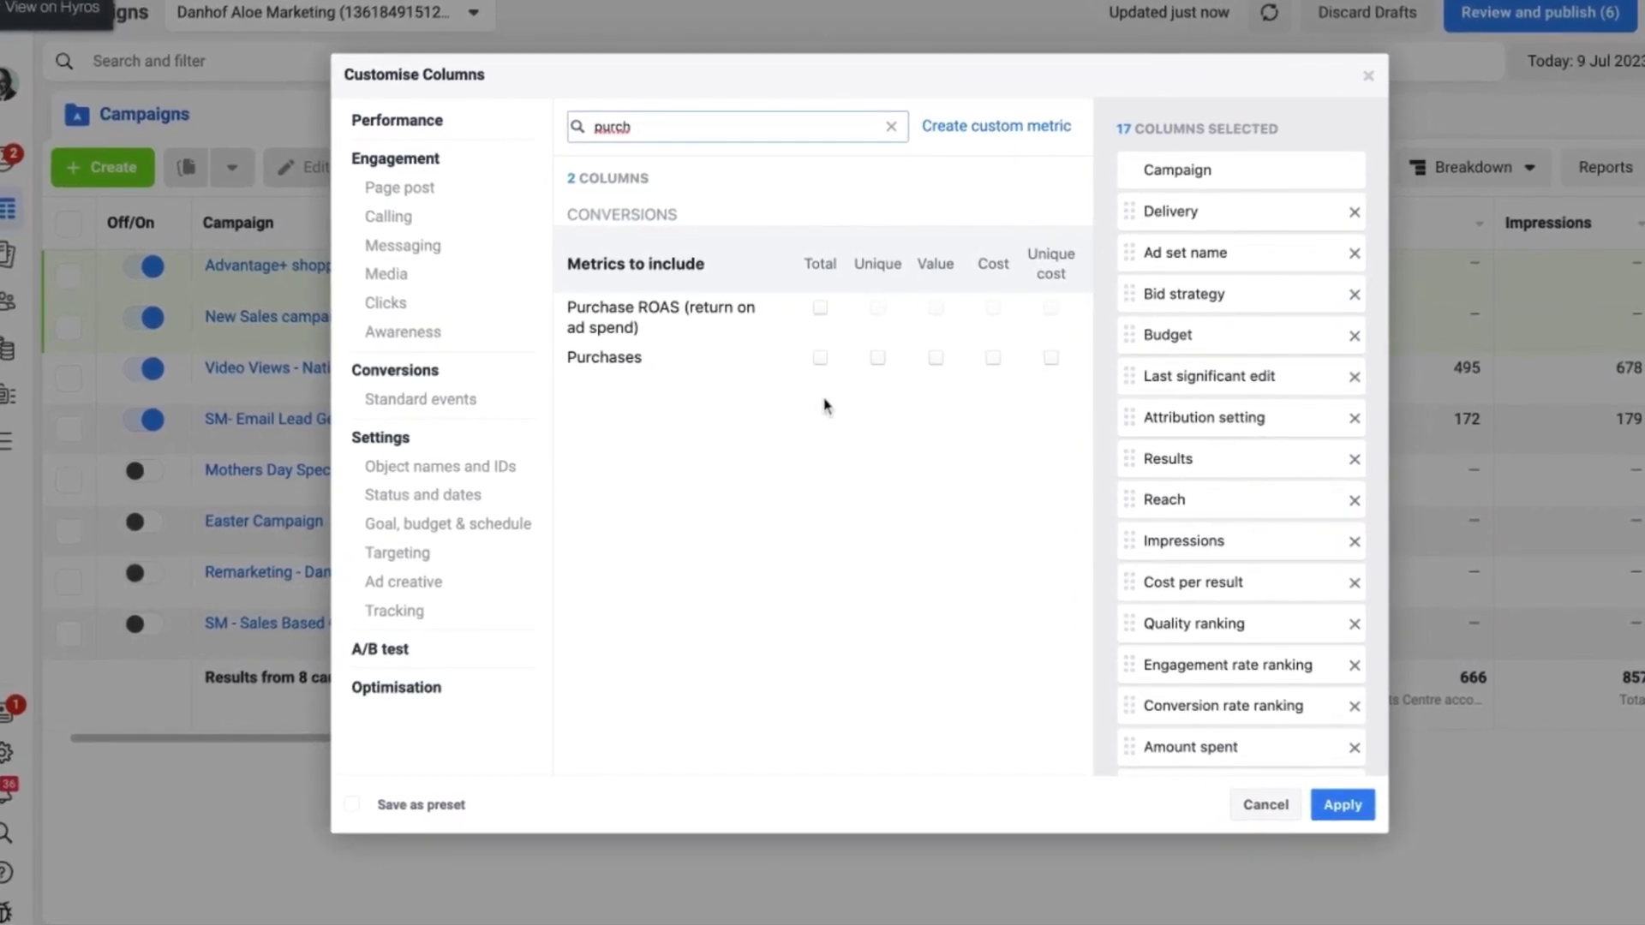
{"action": "left_click", "coordinate": [819, 306]}
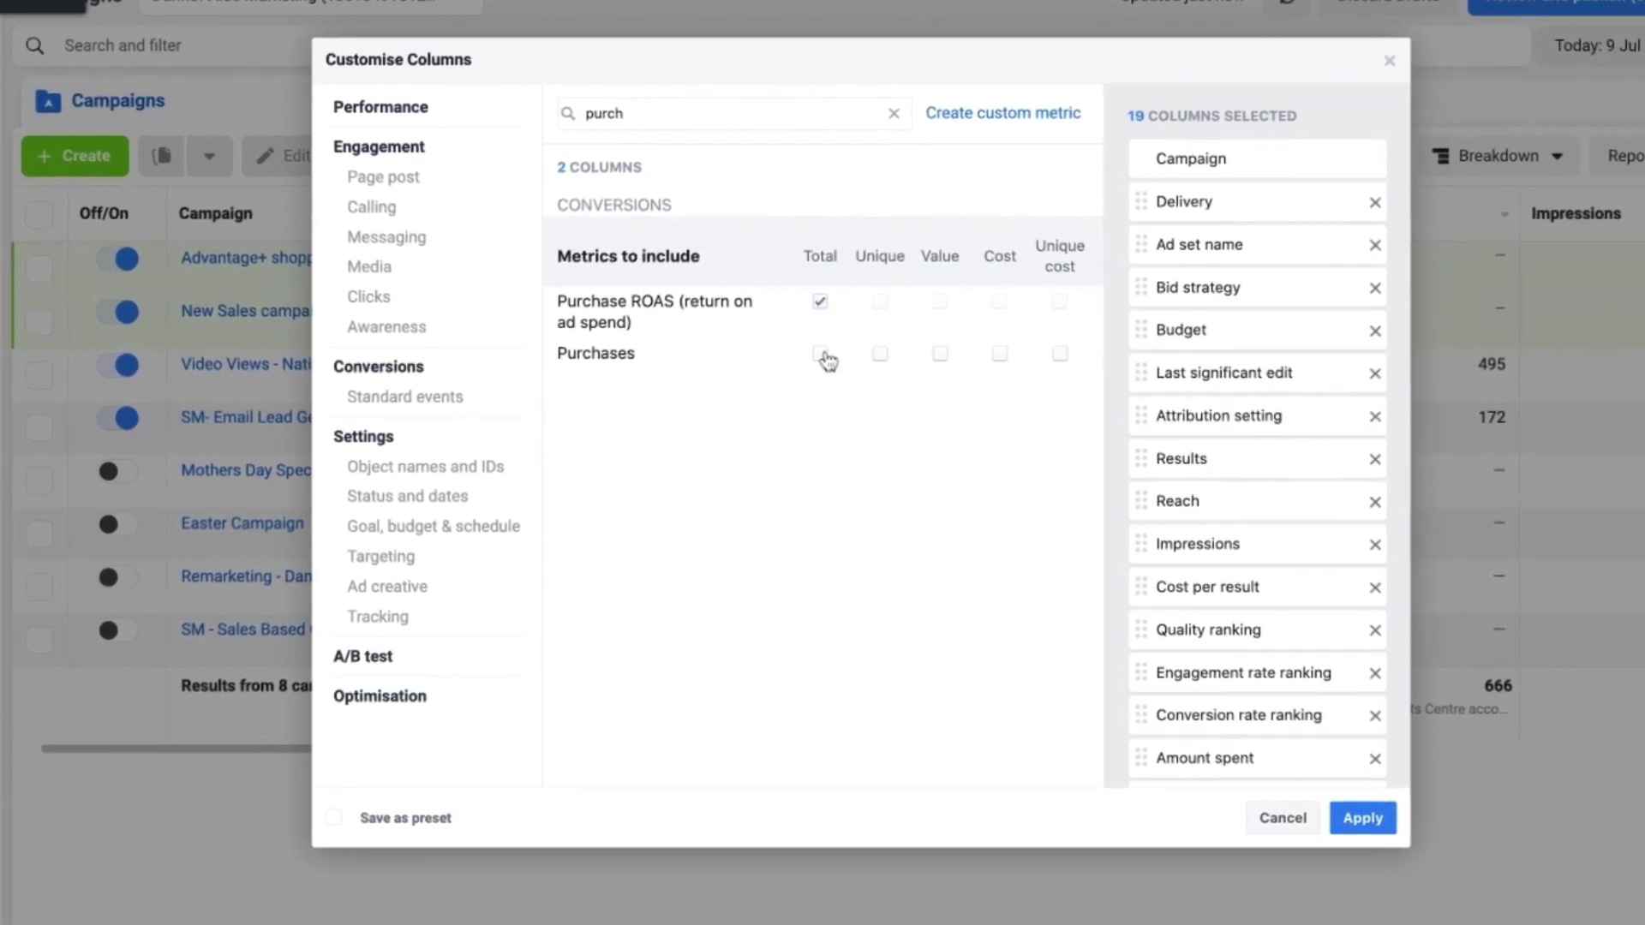
{"action": "left_click", "coordinate": [820, 355]}
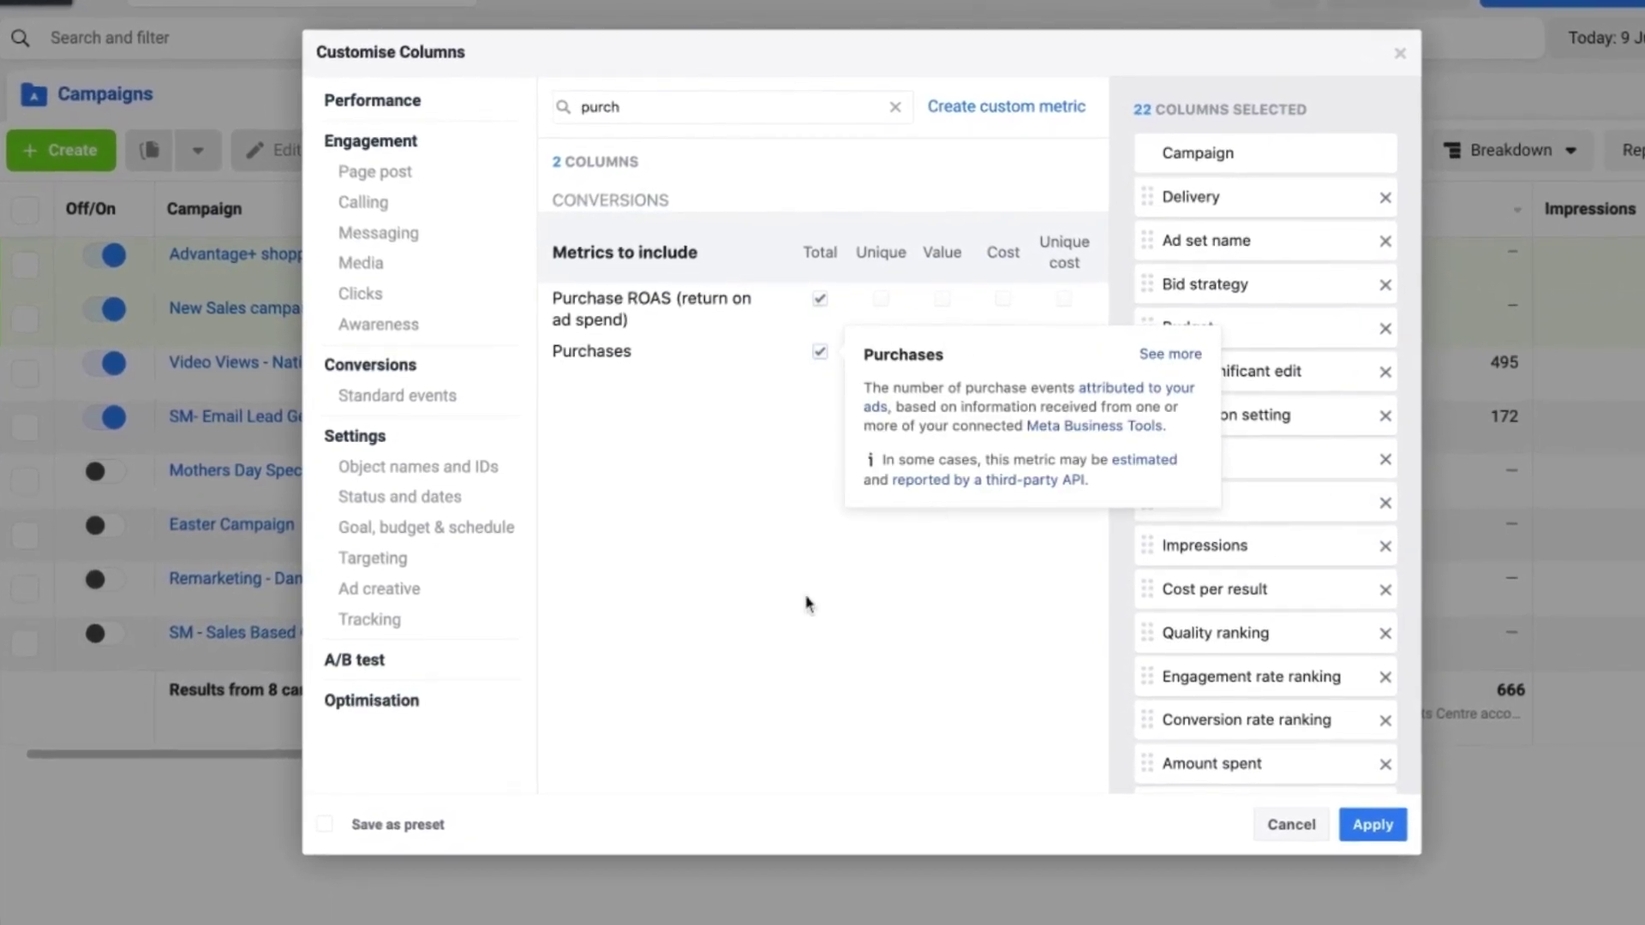
{"action": "left_click", "coordinate": [942, 351]}
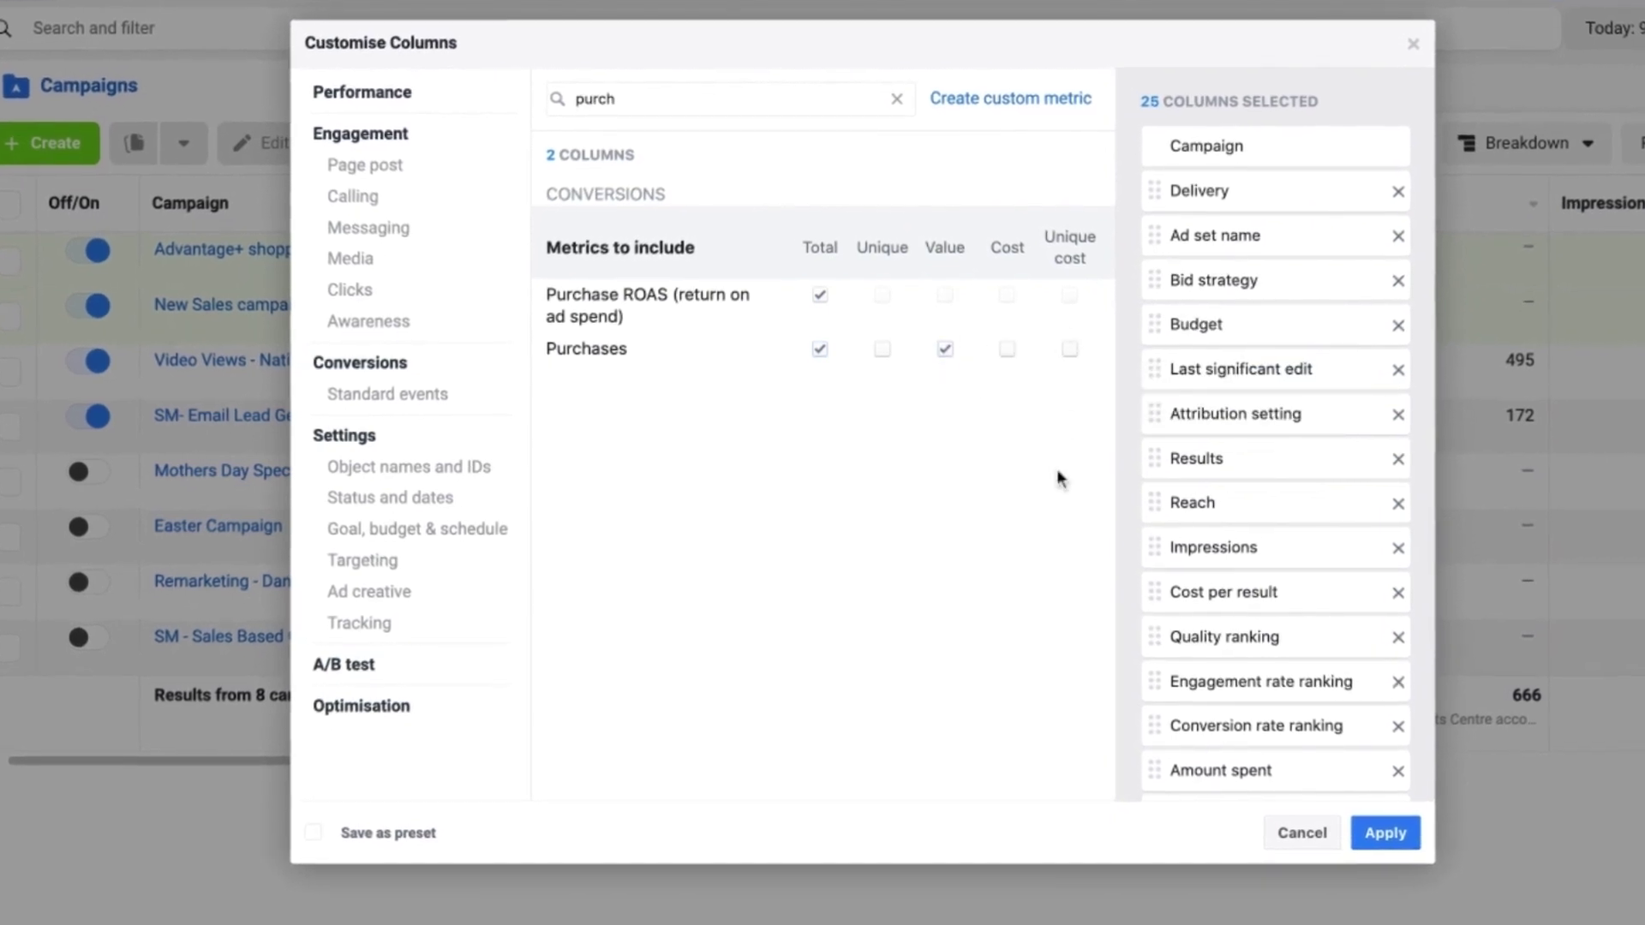
{"action": "left_click", "coordinate": [1007, 349]}
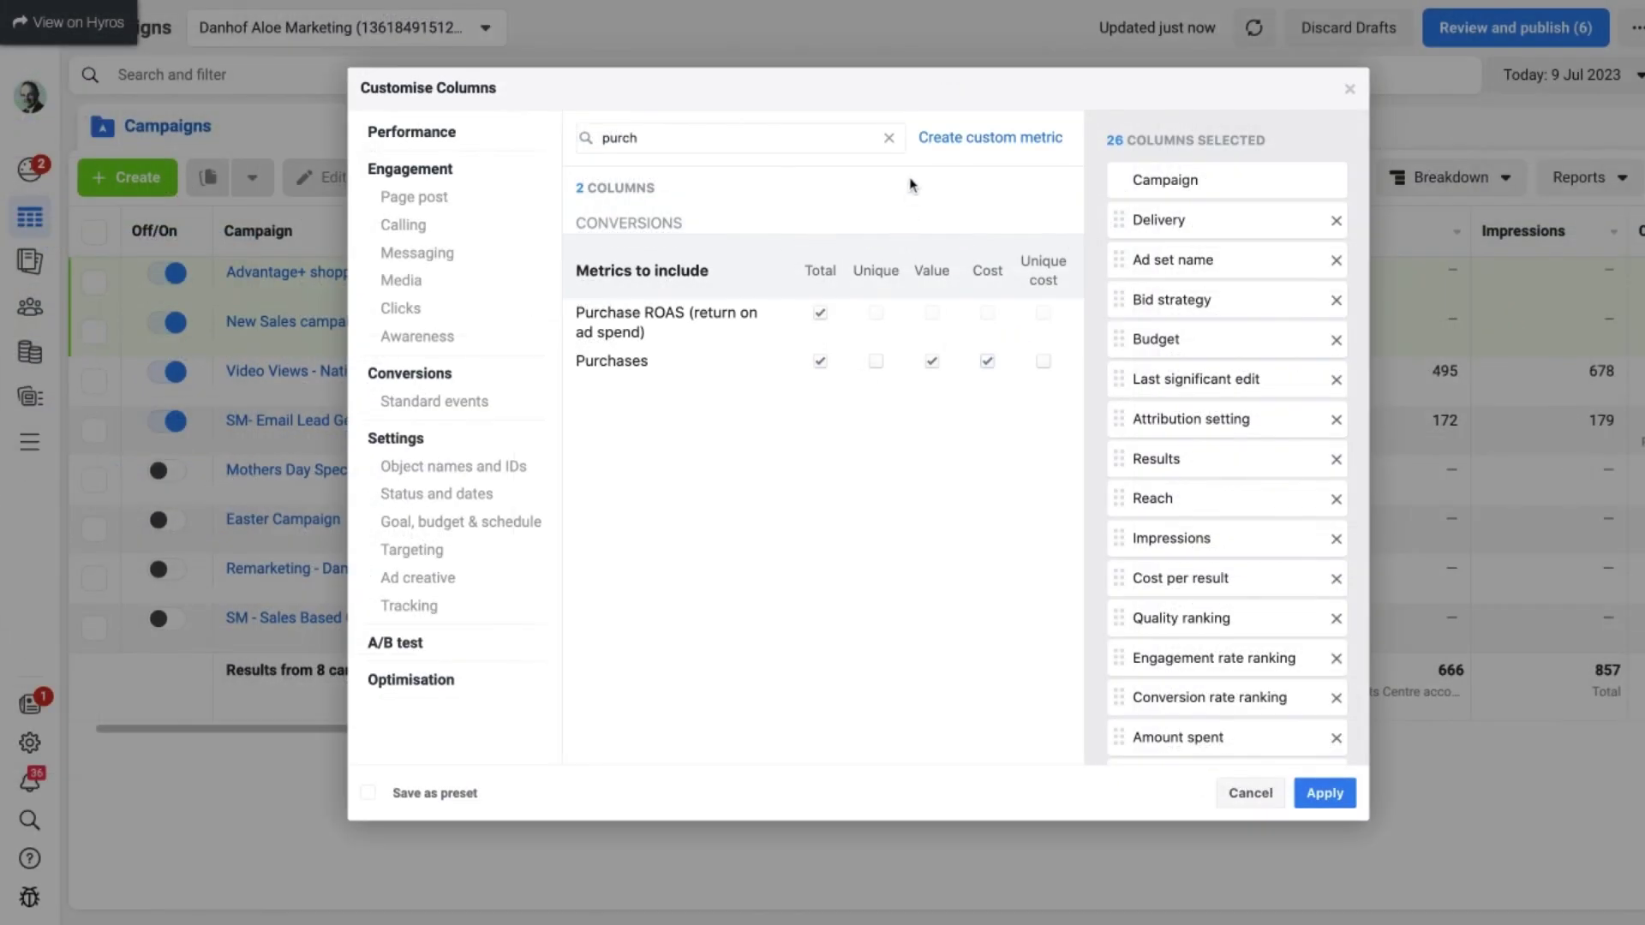
Clear the search and tick CPC (all), CTR (all), CPM and cost per 1,000 Accounts Centre accounts reached.
{"action": "left_click", "coordinate": [890, 140]}
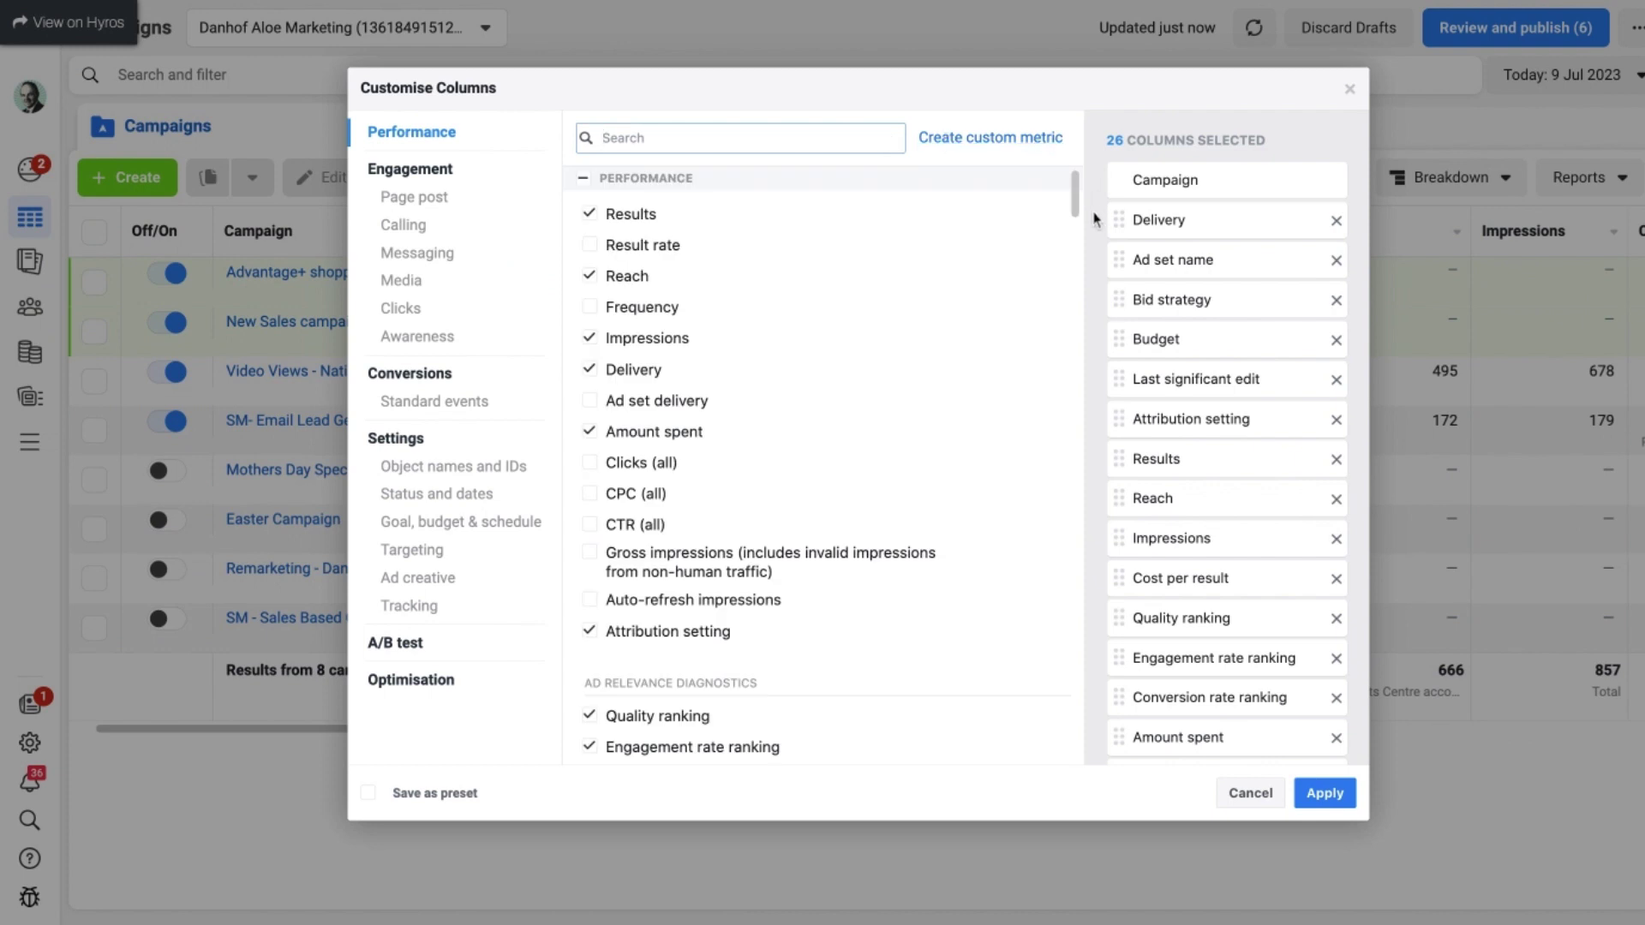
{"action": "scroll", "coordinate": [1069, 251], "scroll_direction": "down", "scroll_amount": 1}
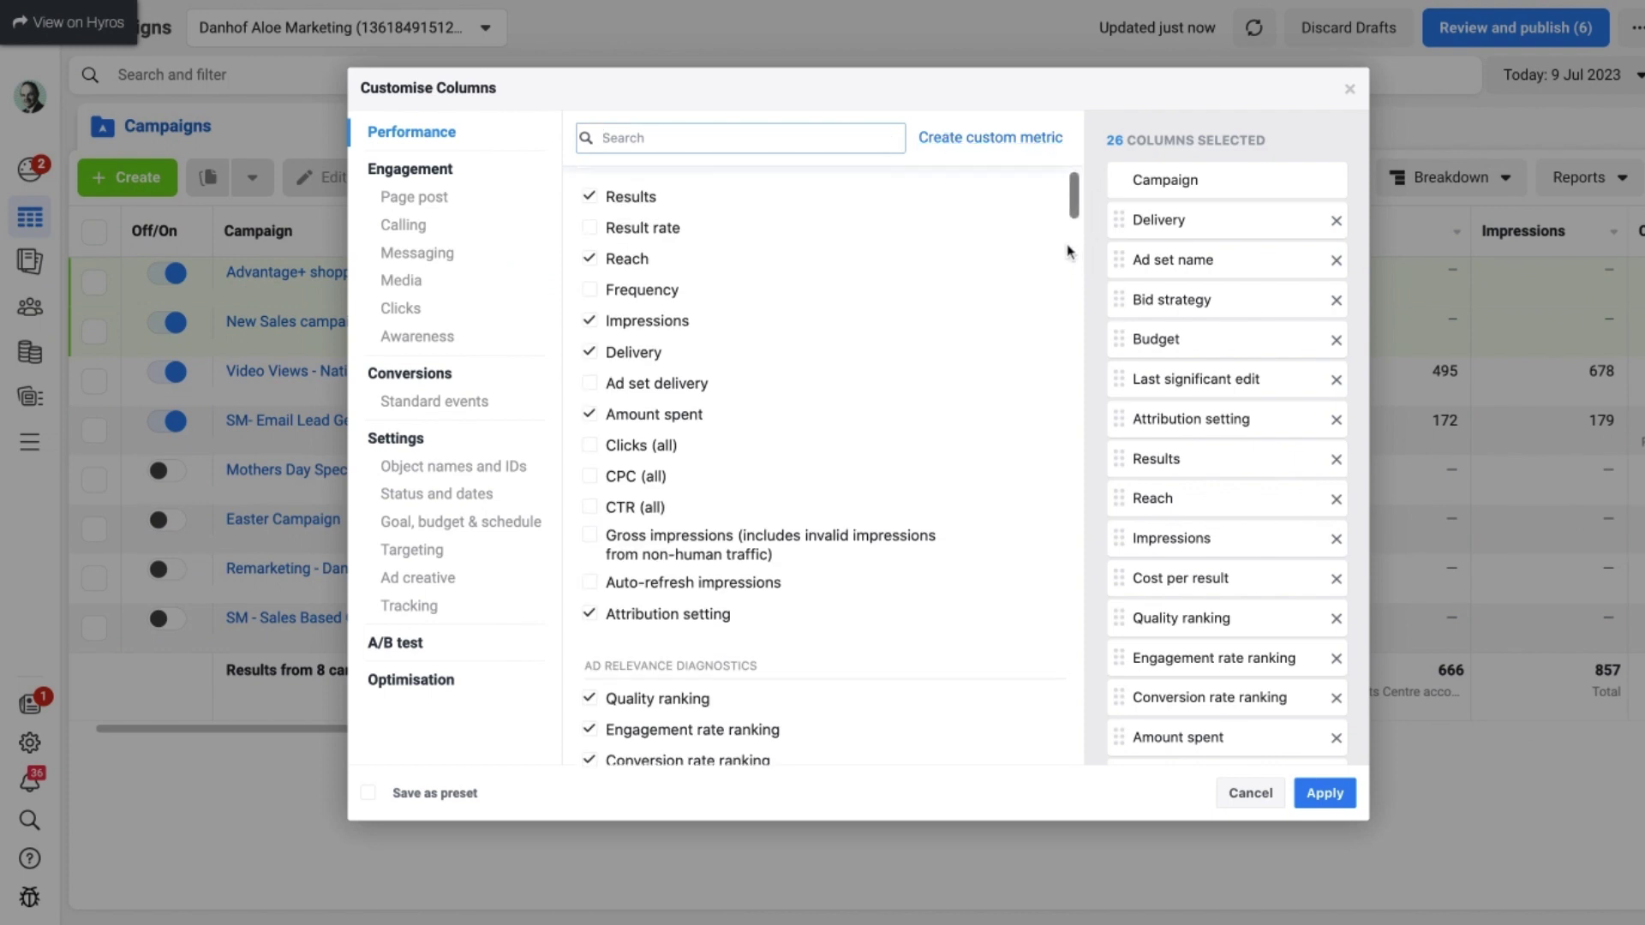
{"action": "scroll", "coordinate": [1068, 251], "scroll_direction": "down", "scroll_amount": 3}
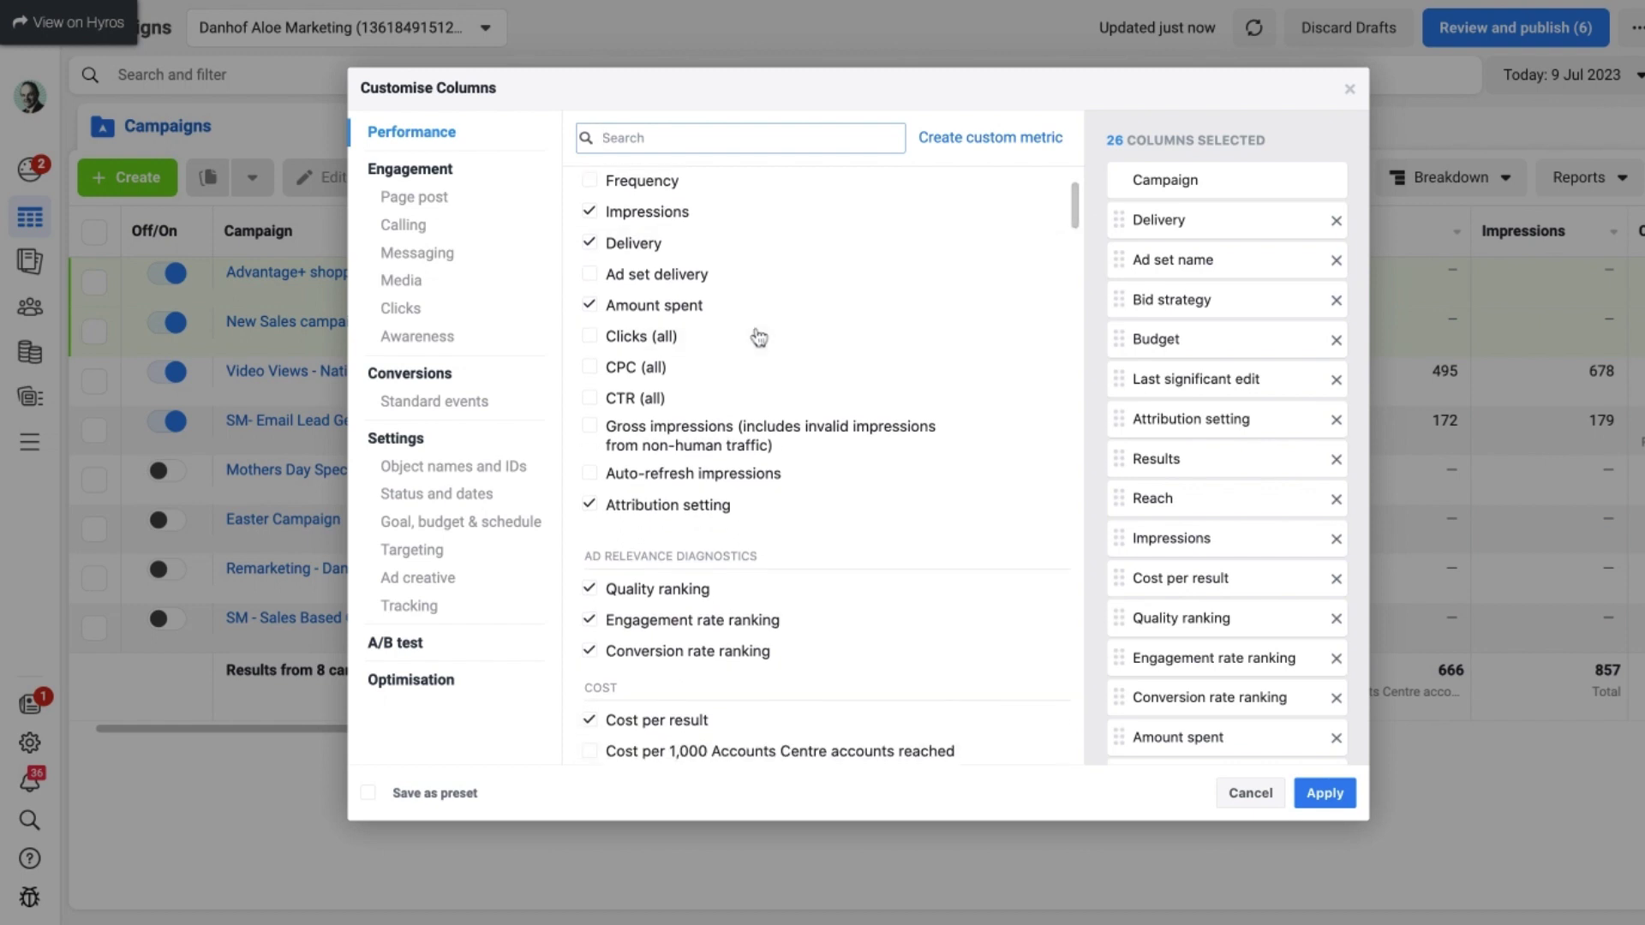
{"action": "scroll", "coordinate": [758, 330], "scroll_direction": "down", "scroll_amount": 2}
{"action": "scroll", "coordinate": [759, 334], "scroll_direction": "up", "scroll_amount": 2}
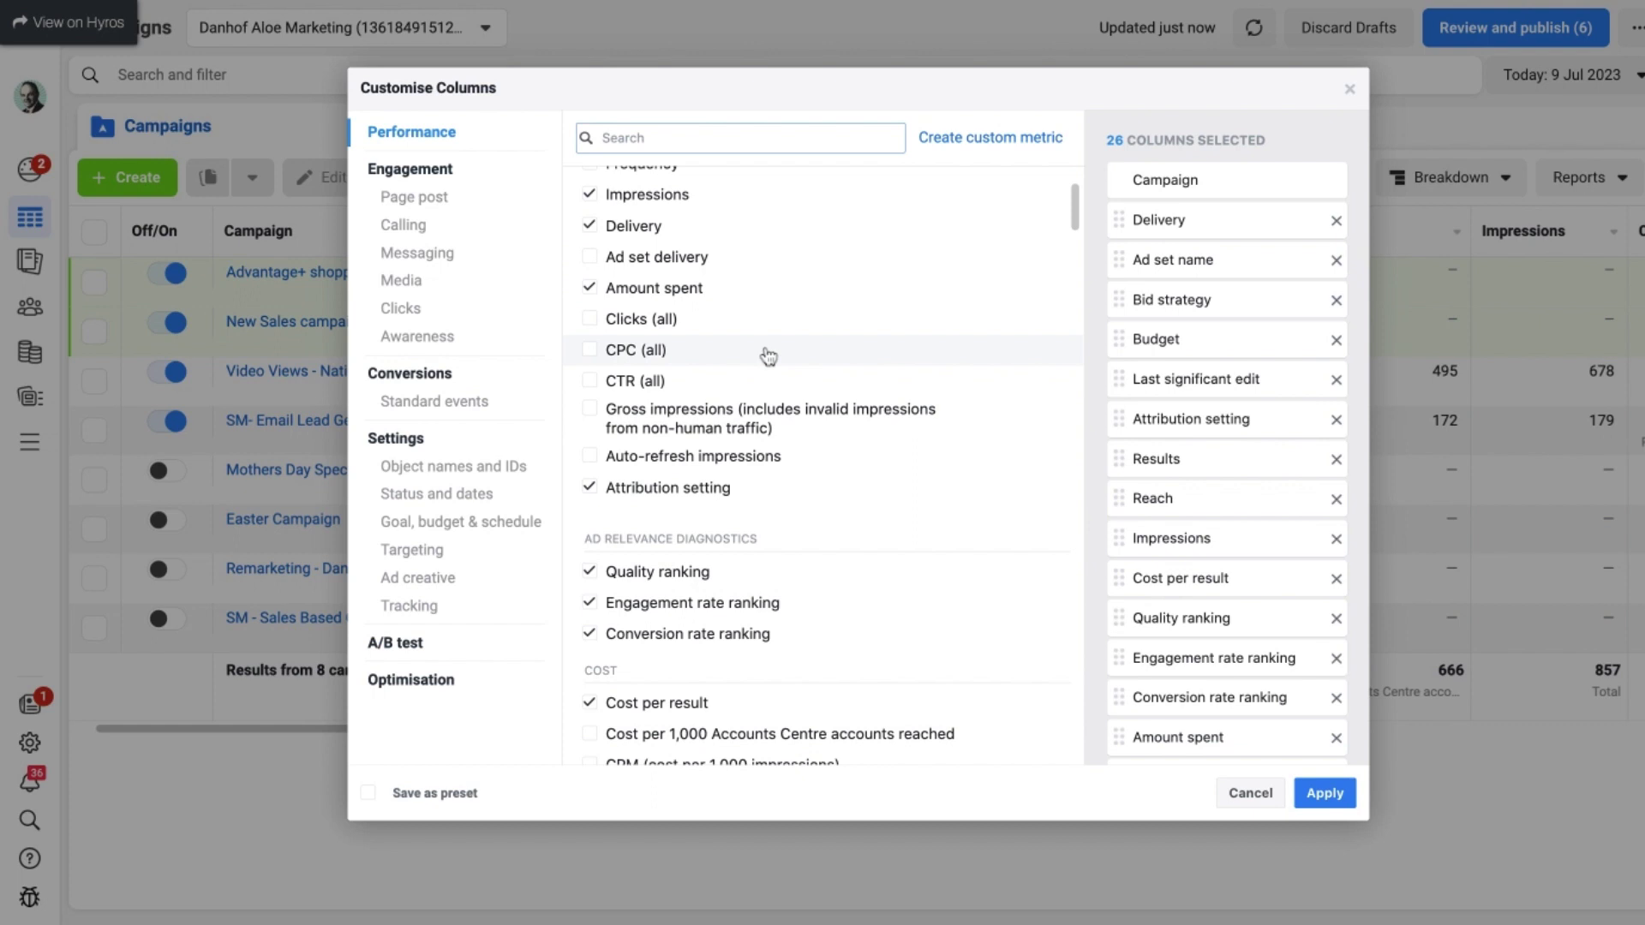
{"action": "left_click", "coordinate": [589, 351]}
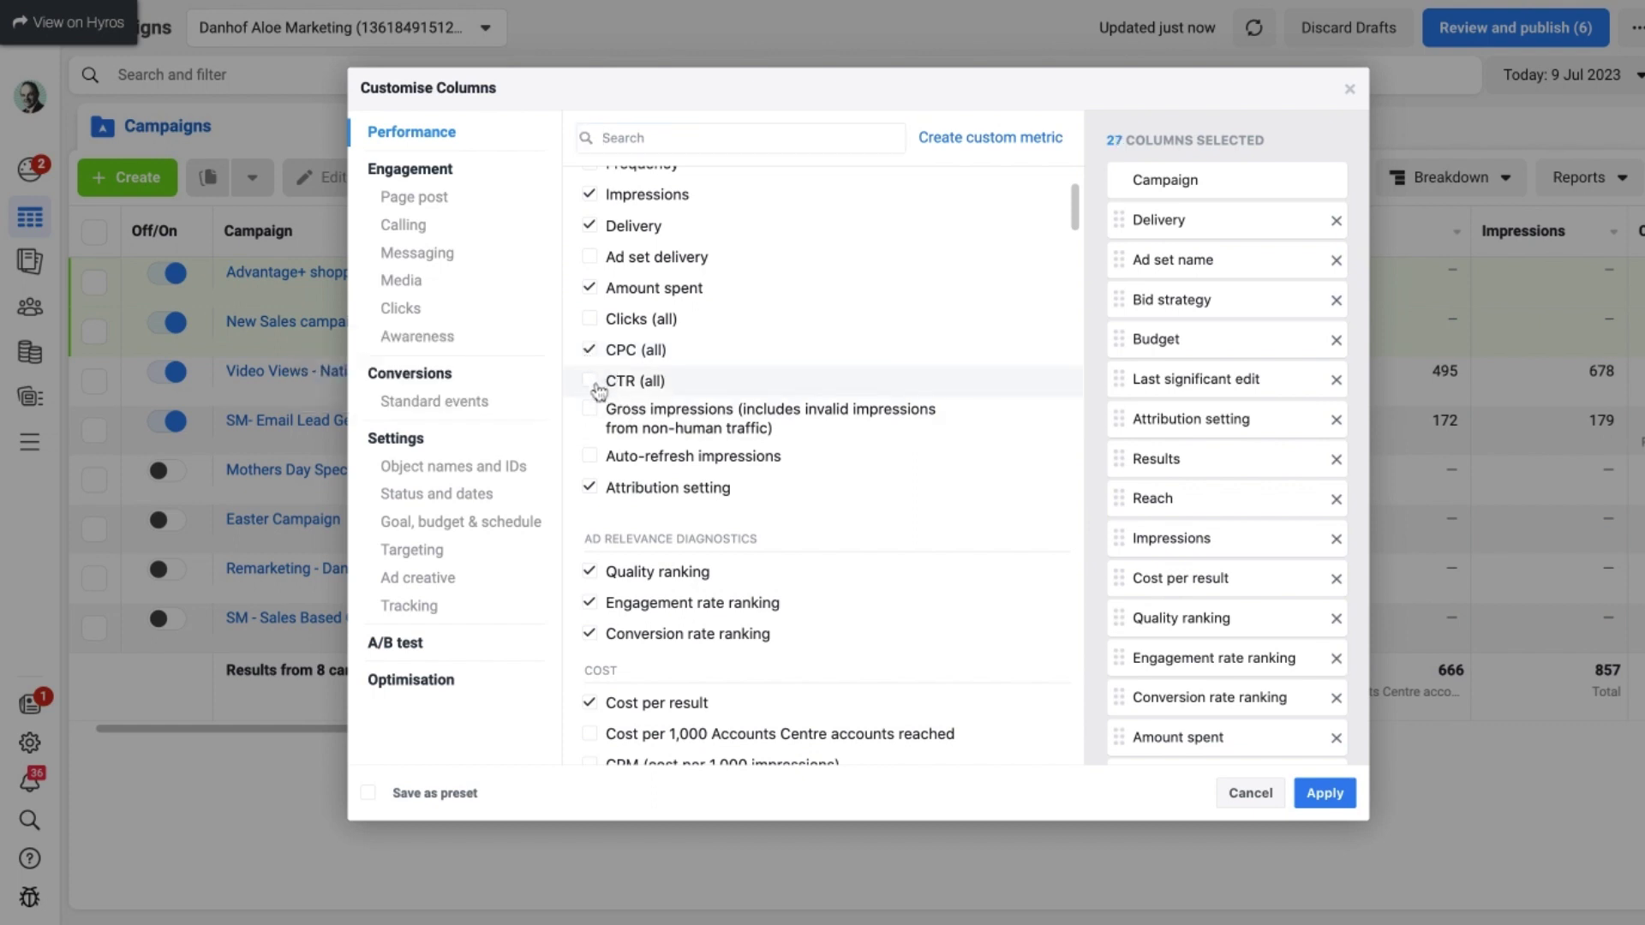
{"action": "left_click", "coordinate": [597, 385]}
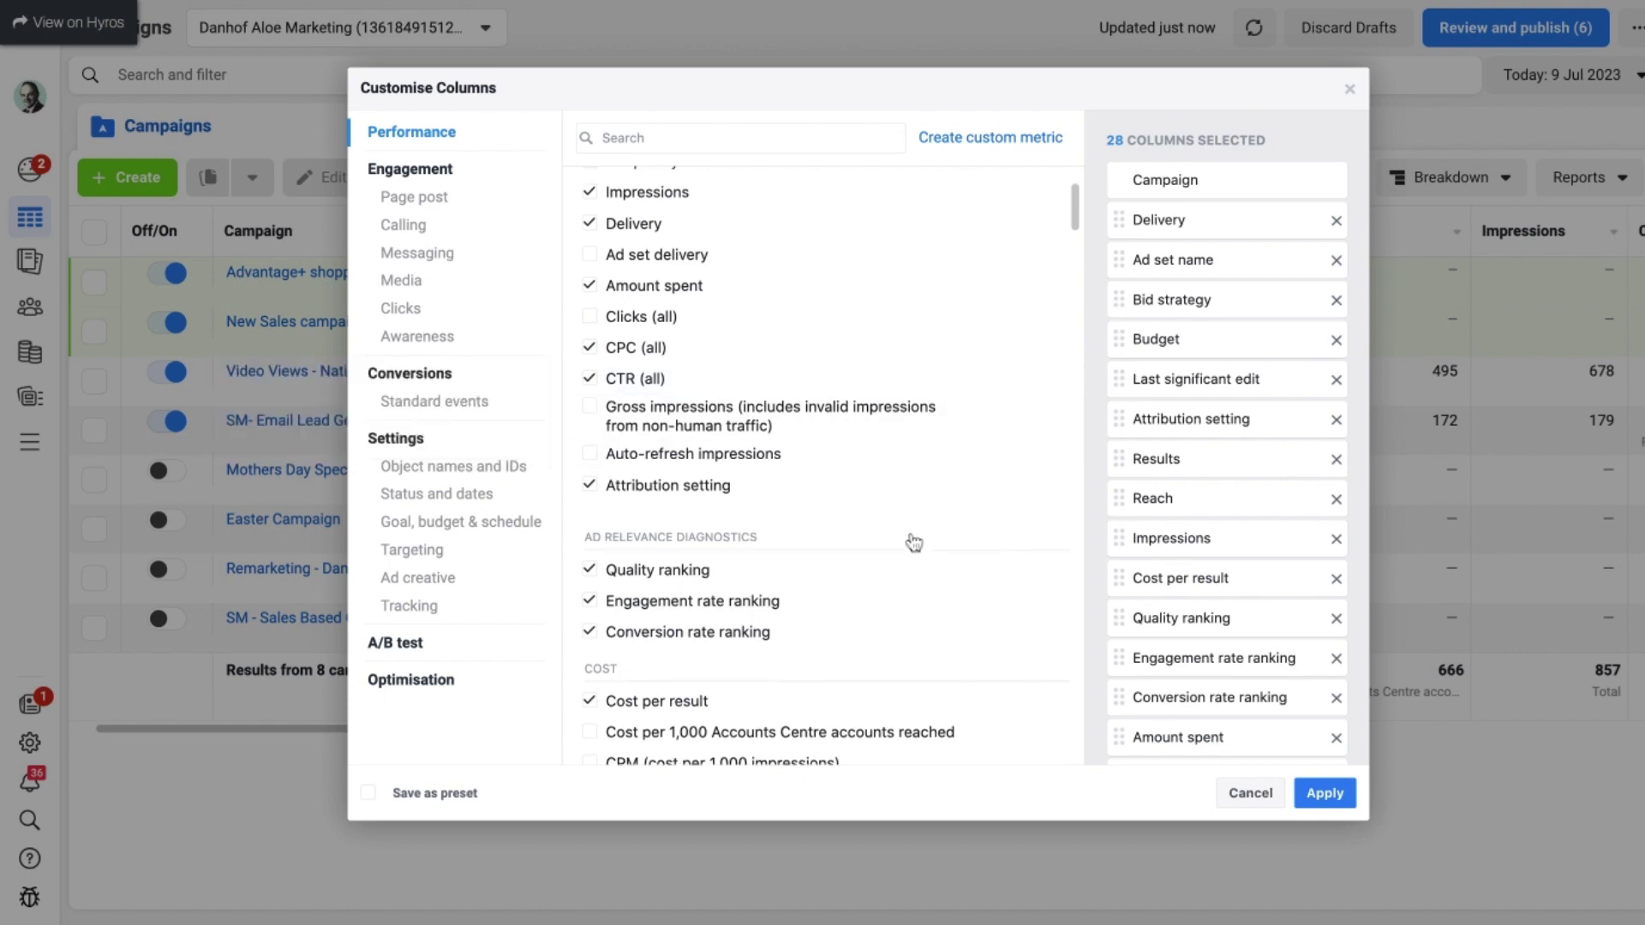
{"action": "scroll", "coordinate": [908, 539], "scroll_direction": "down", "scroll_amount": 3}
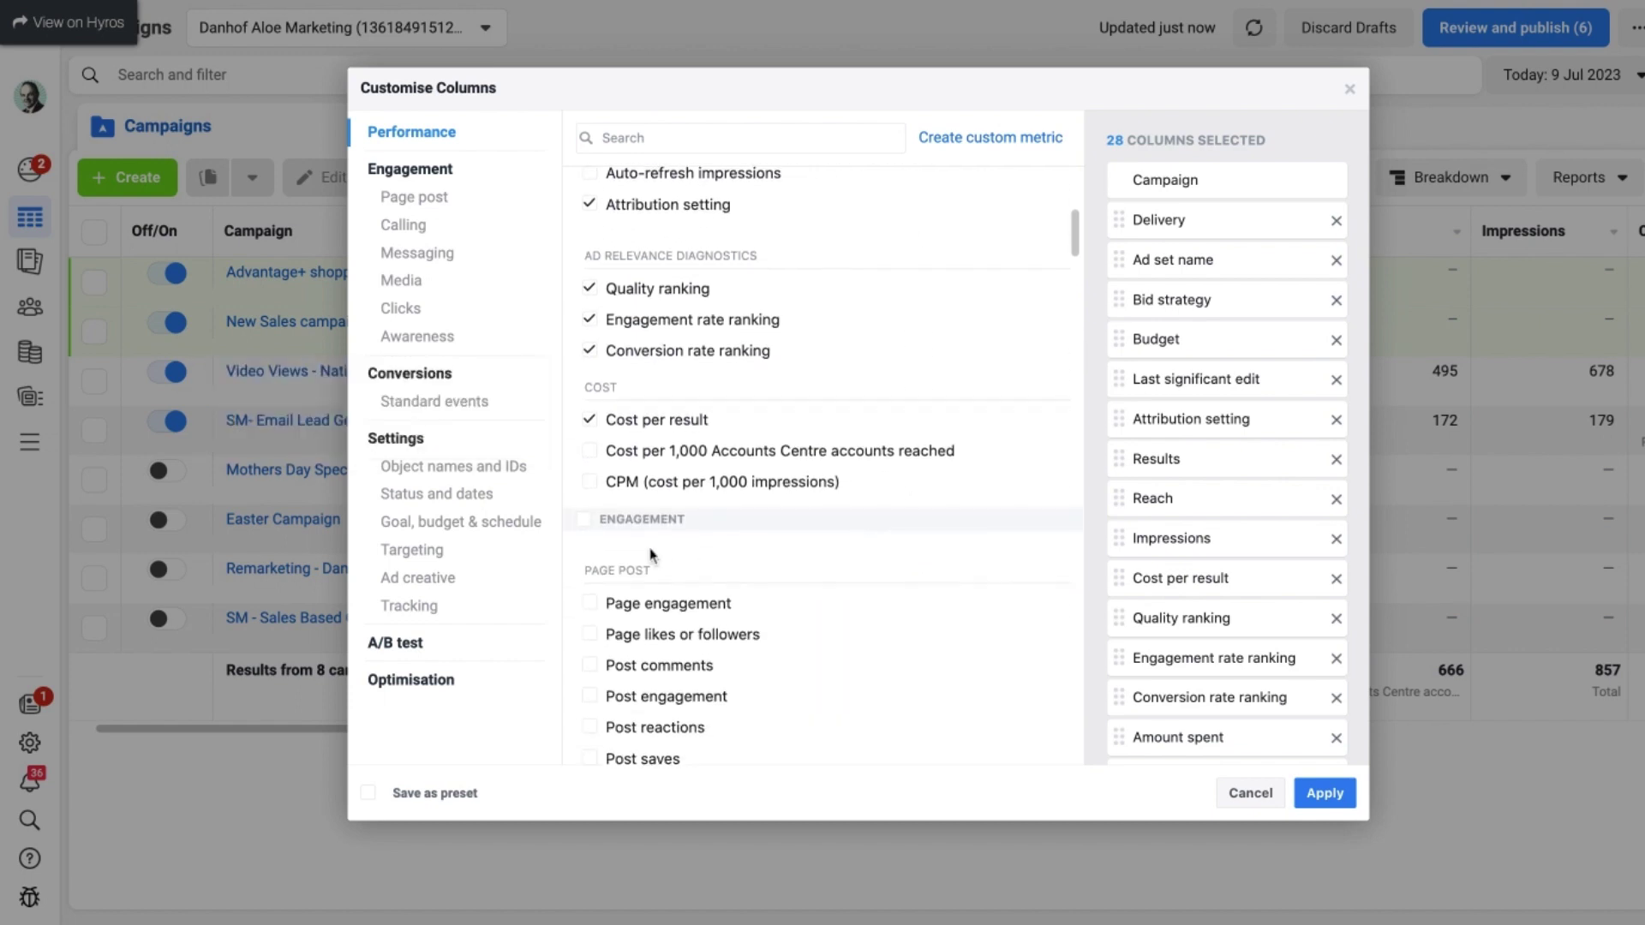
{"action": "mouse_move", "coordinate": [598, 492]}
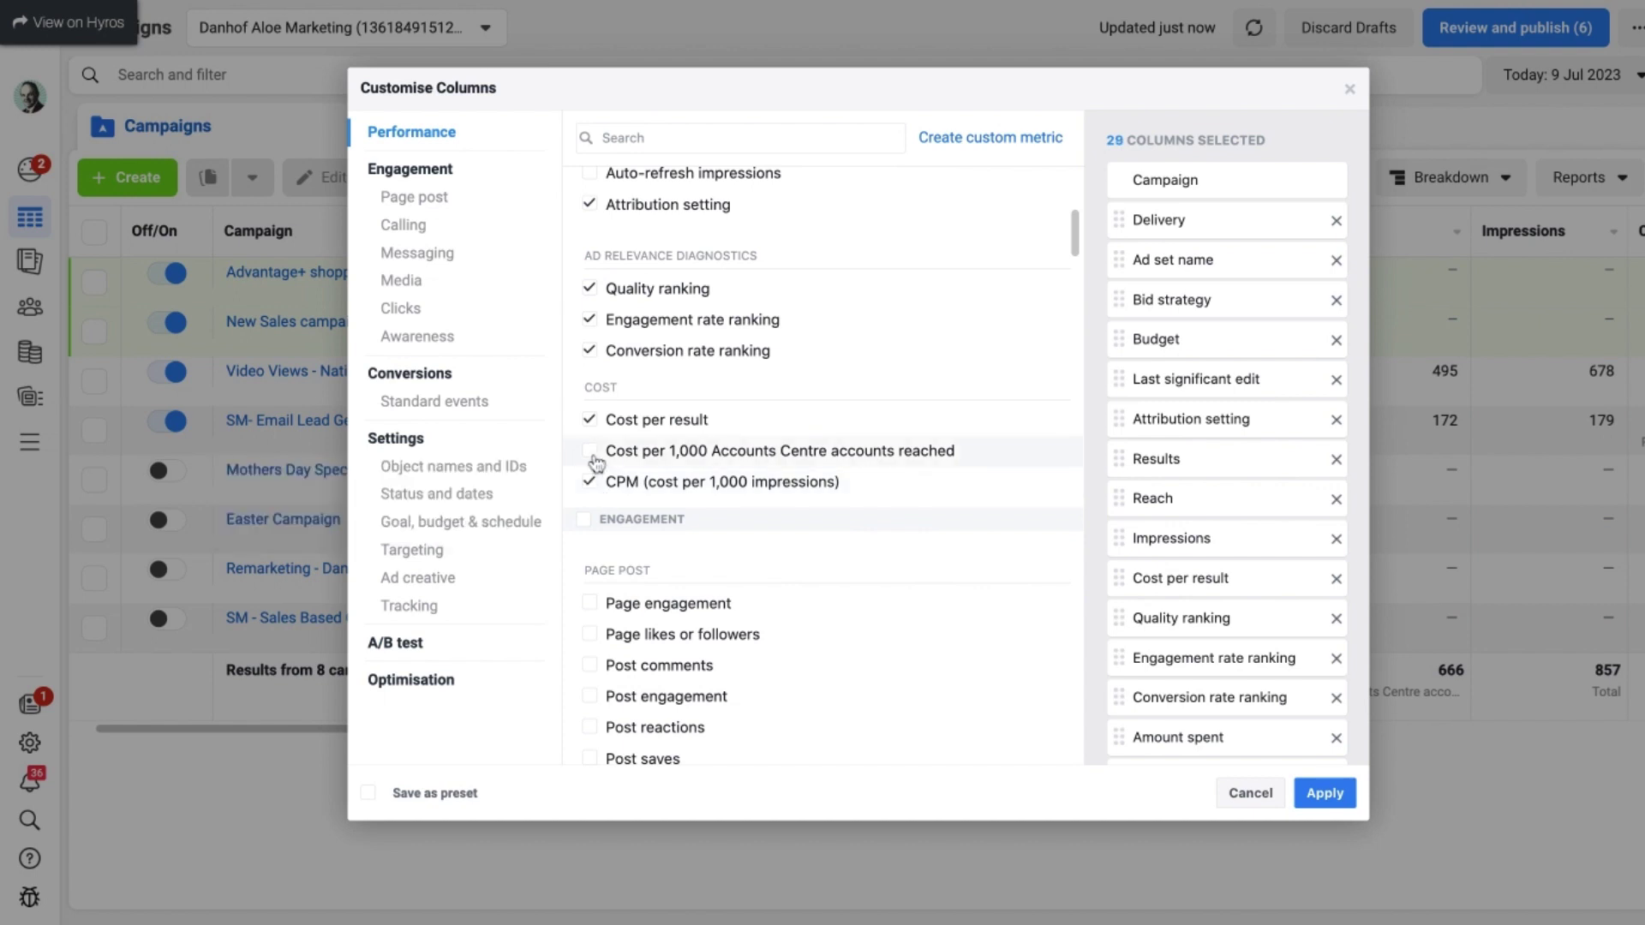
{"action": "mouse_move", "coordinate": [597, 464]}
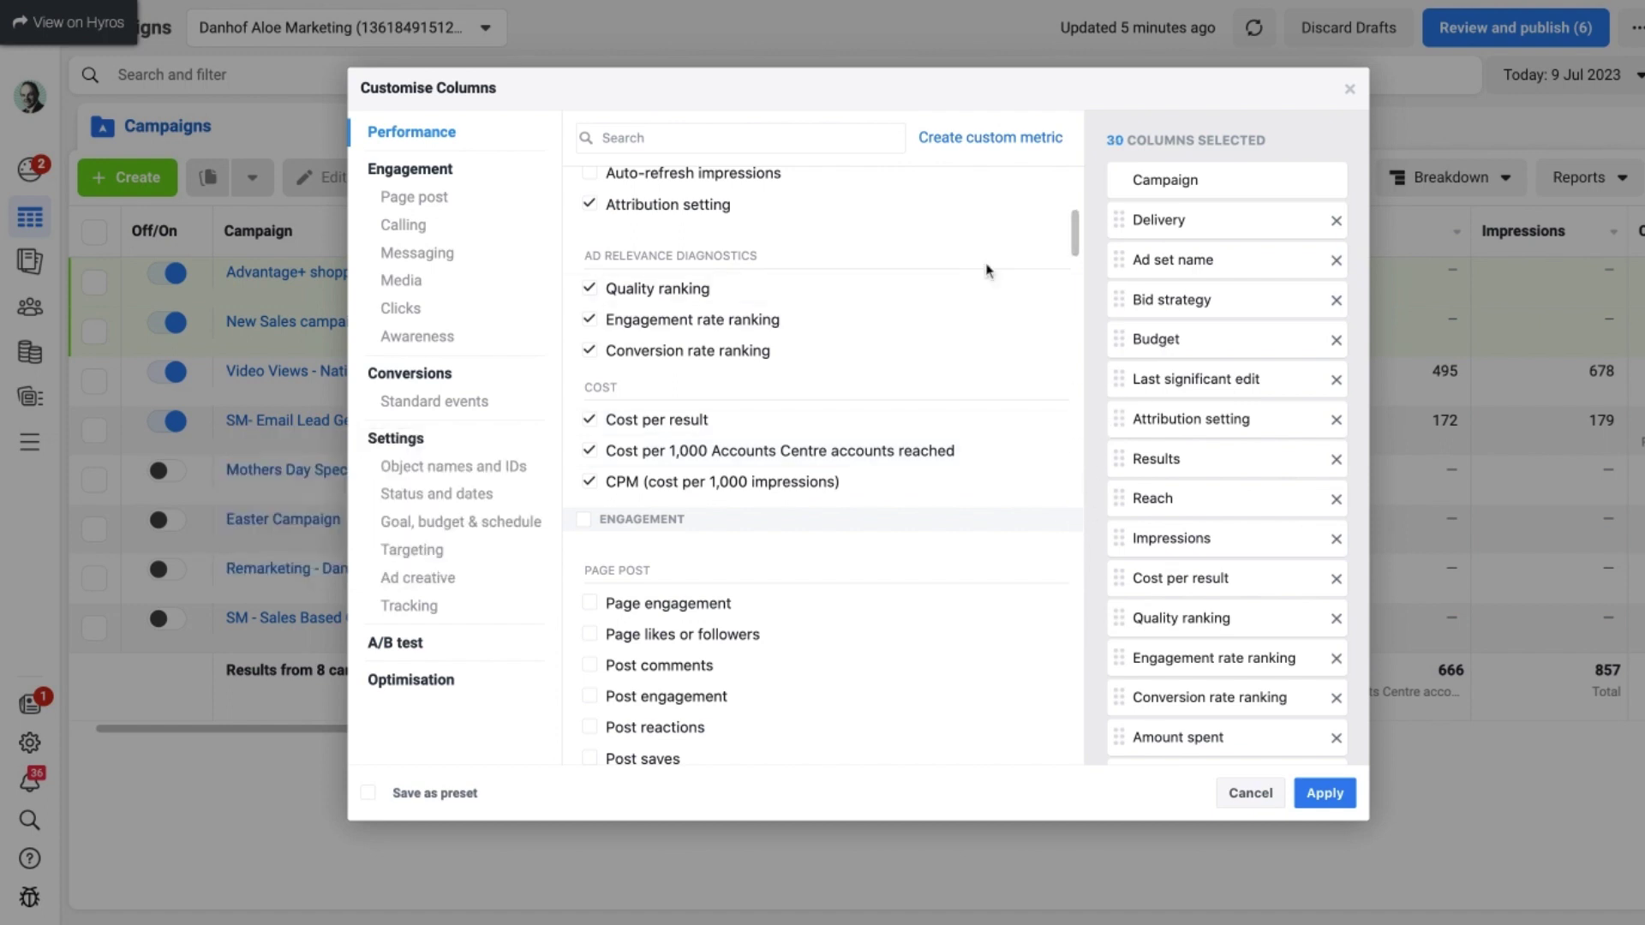
{"action": "scroll", "coordinate": [985, 270], "scroll_direction": "up", "scroll_amount": 5}
Search 'lea' and add the Leads total and cost per lead columns, leaving Value unticked.
{"action": "left_click", "coordinate": [650, 146]}
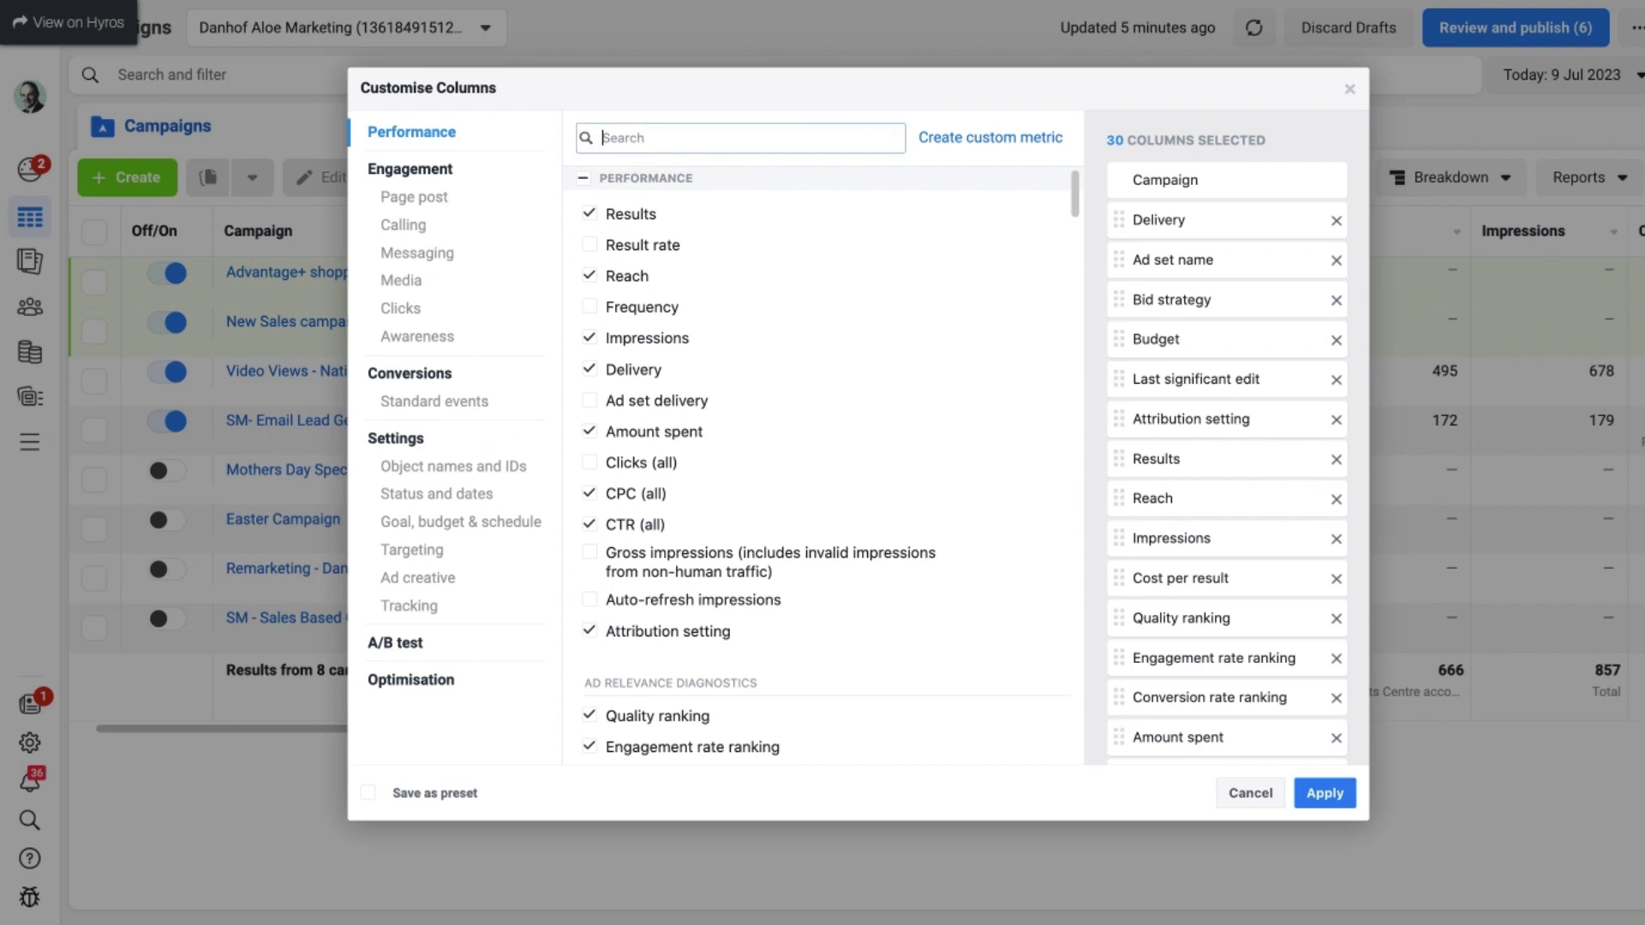
{"action": "type", "text": "lead"}
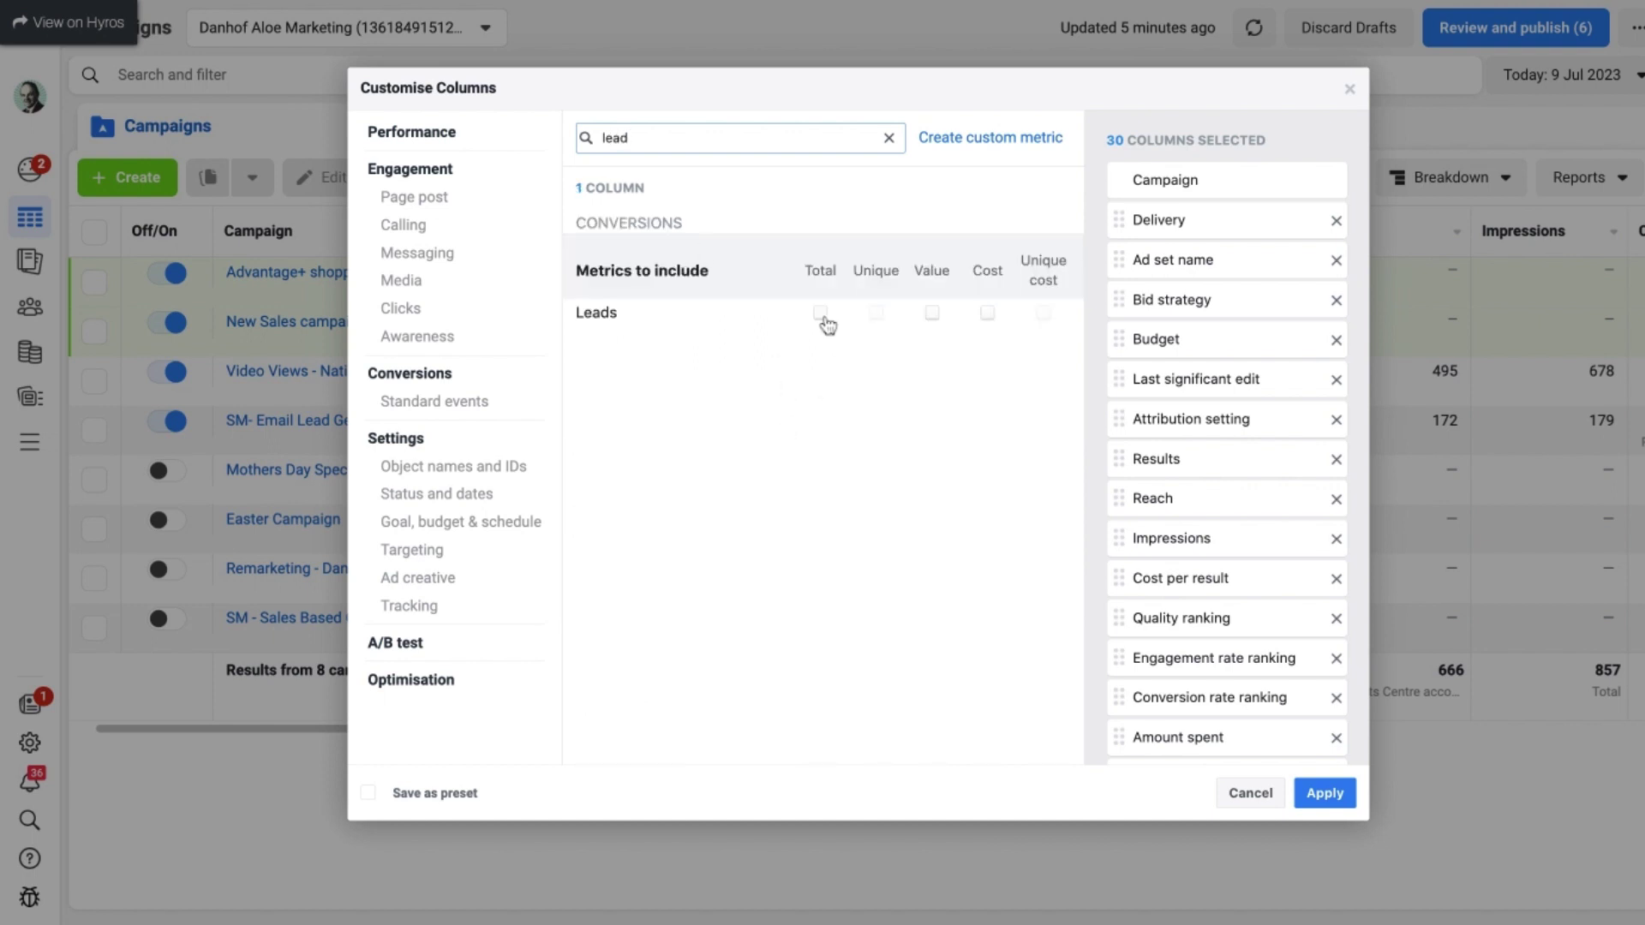
{"action": "mouse_move", "coordinate": [821, 318]}
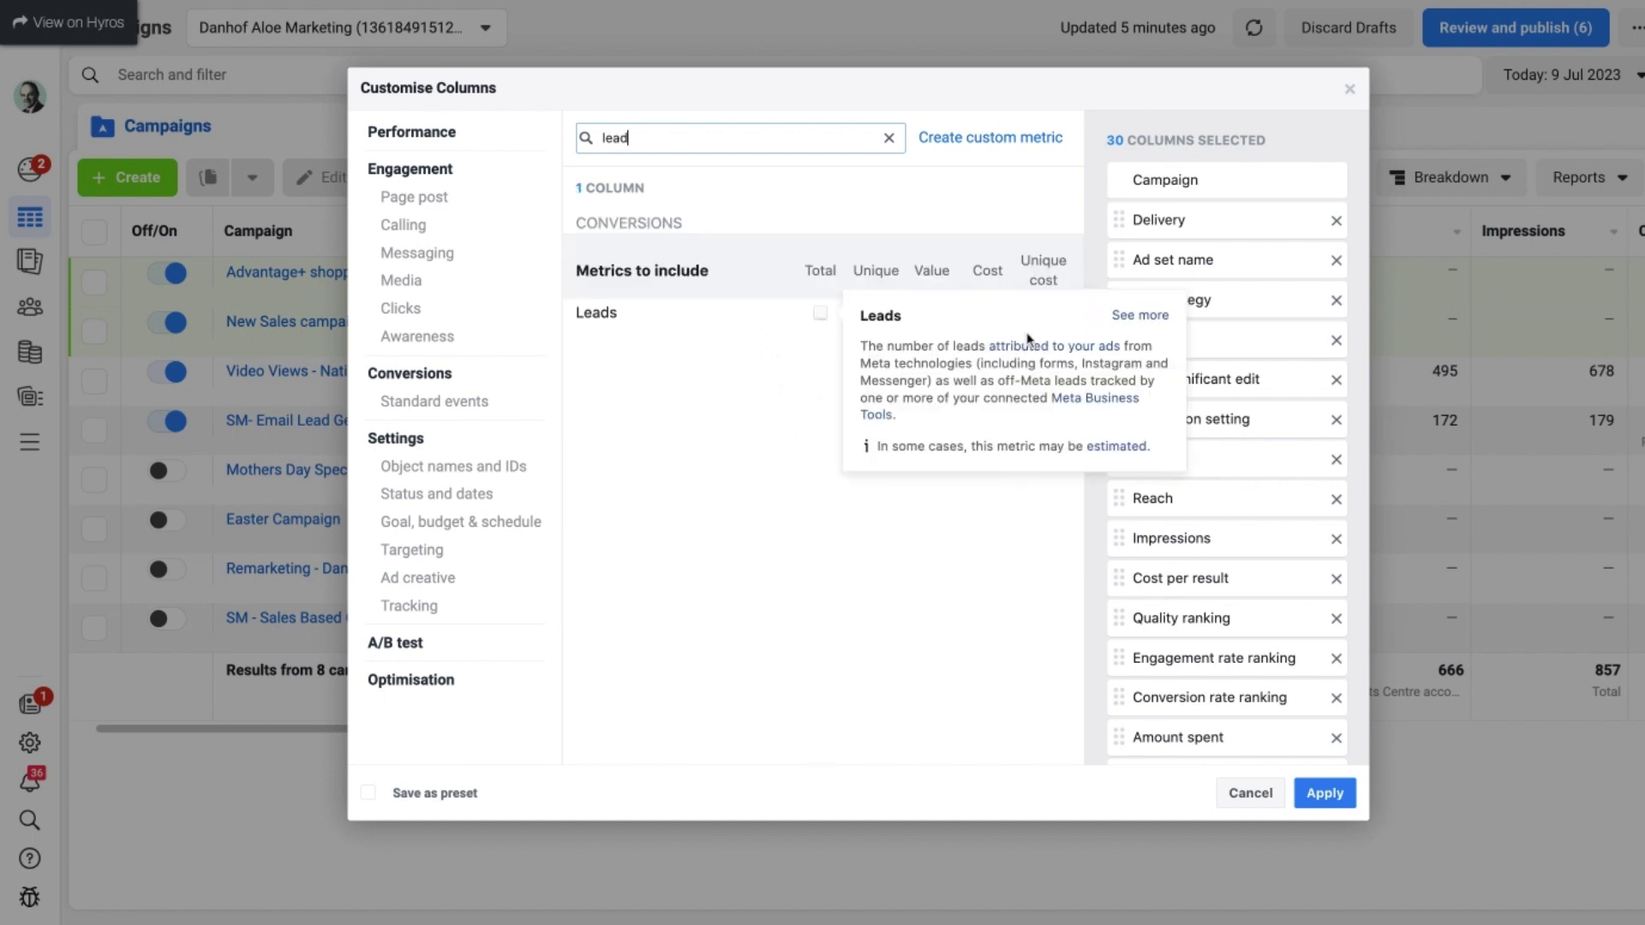
{"action": "left_click", "coordinate": [820, 313]}
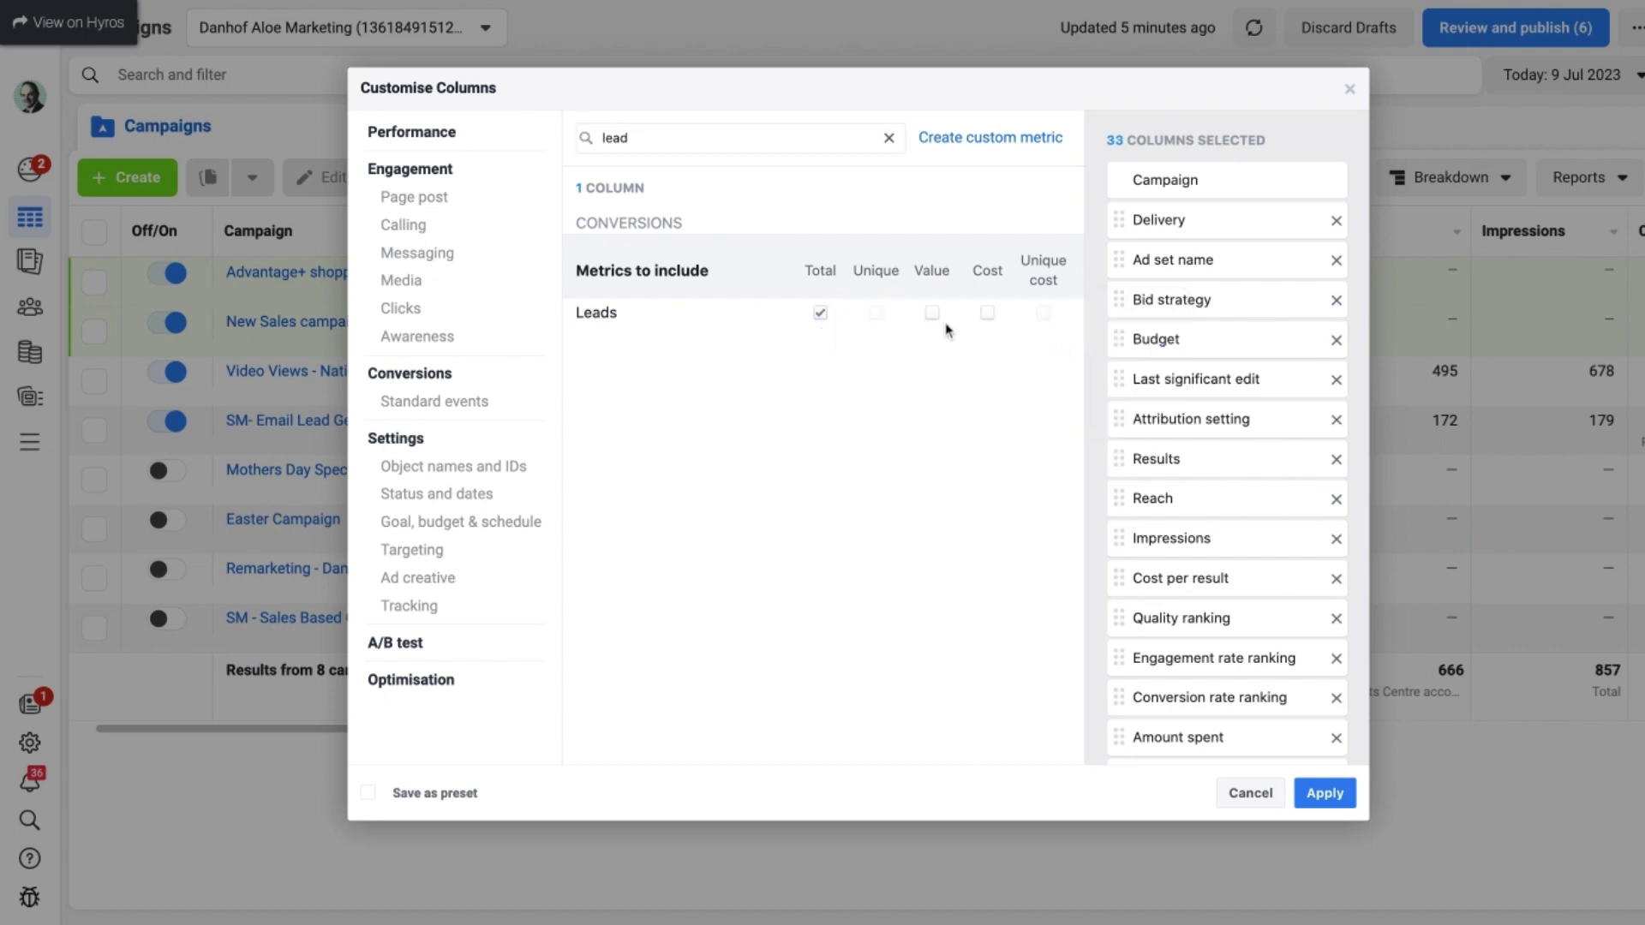
{"action": "left_click", "coordinate": [932, 313]}
{"action": "left_click", "coordinate": [987, 314]}
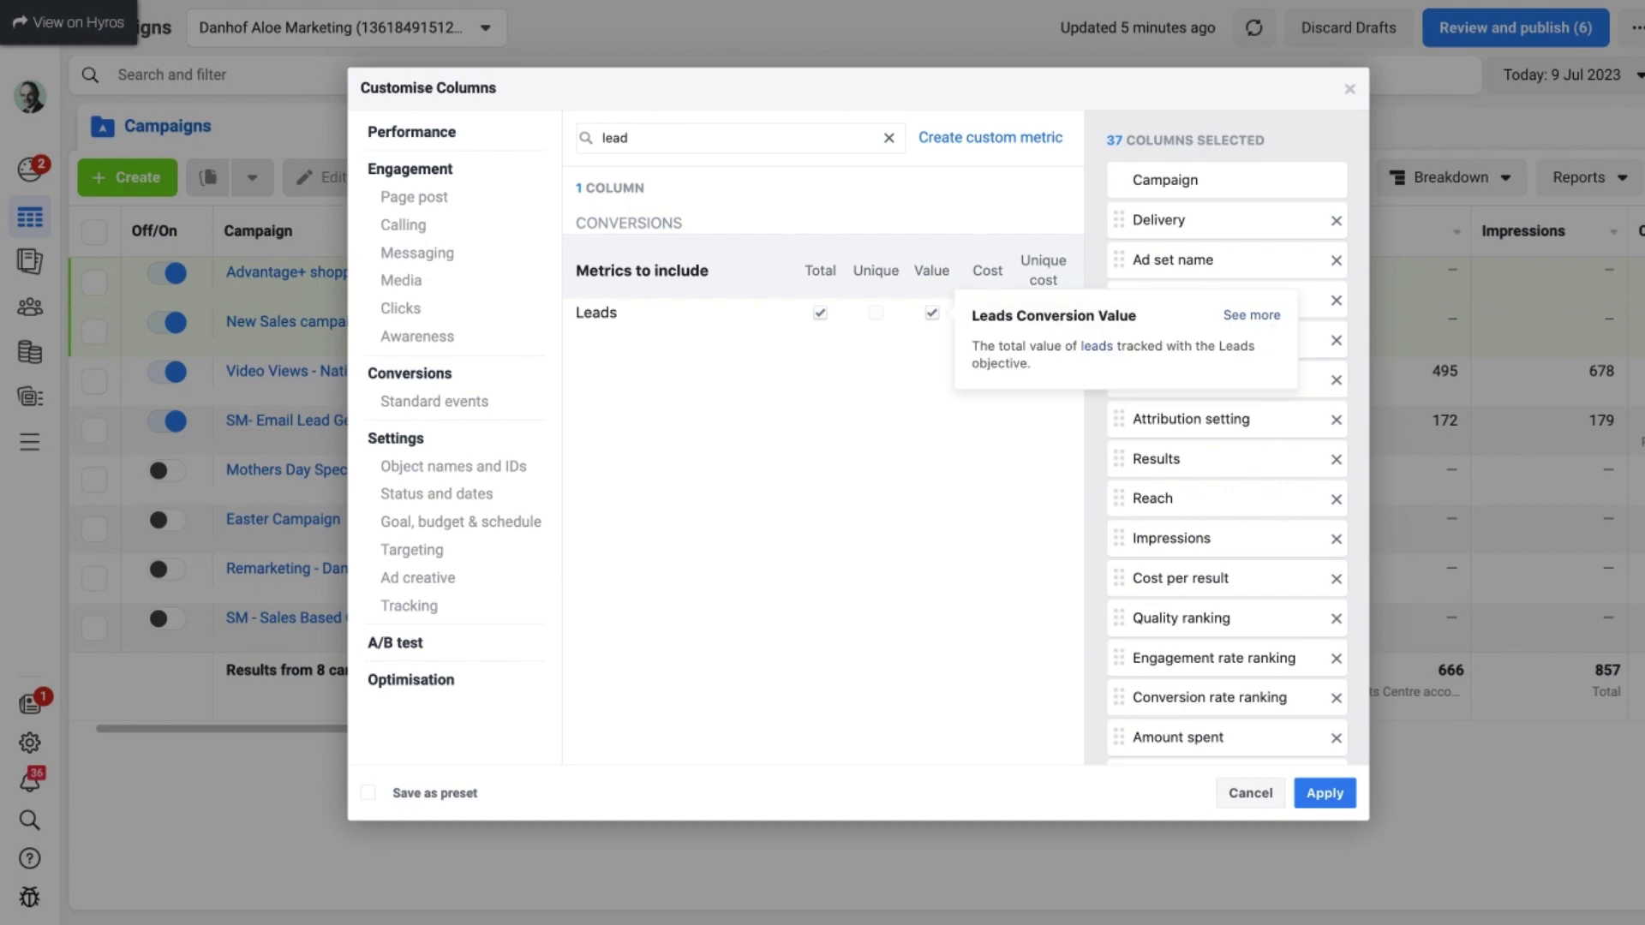
{"action": "left_click", "coordinate": [932, 312]}
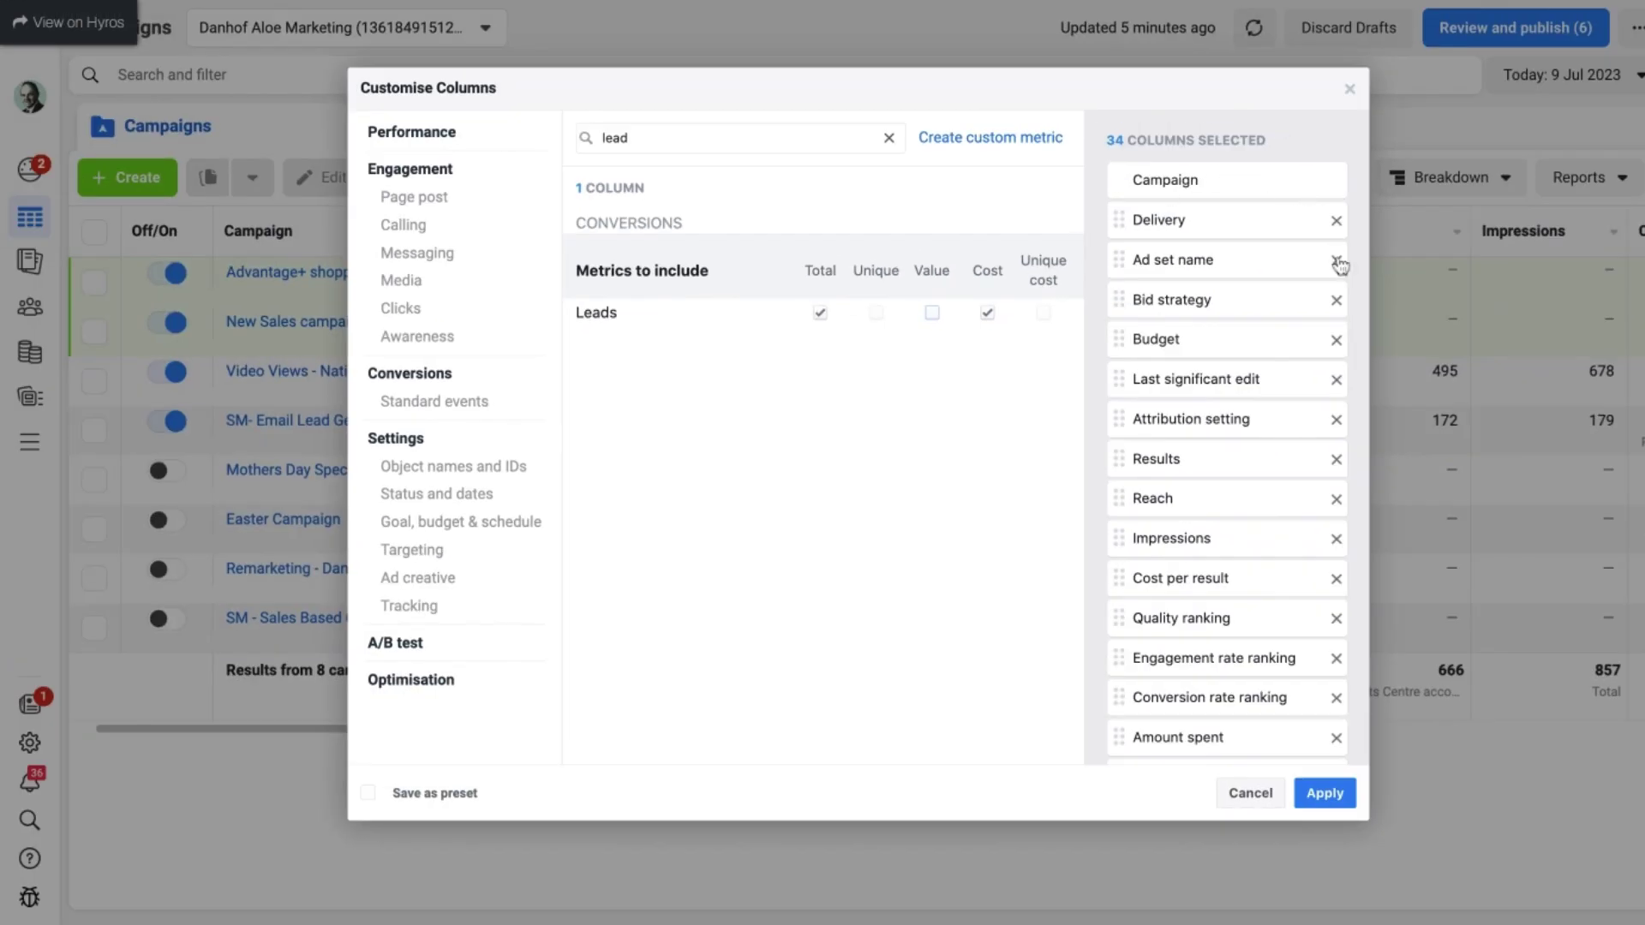
Scroll down through the selected-columns list to review it, then back up to the top.
{"action": "scroll", "coordinate": [1351, 306], "scroll_direction": "down", "scroll_amount": 5}
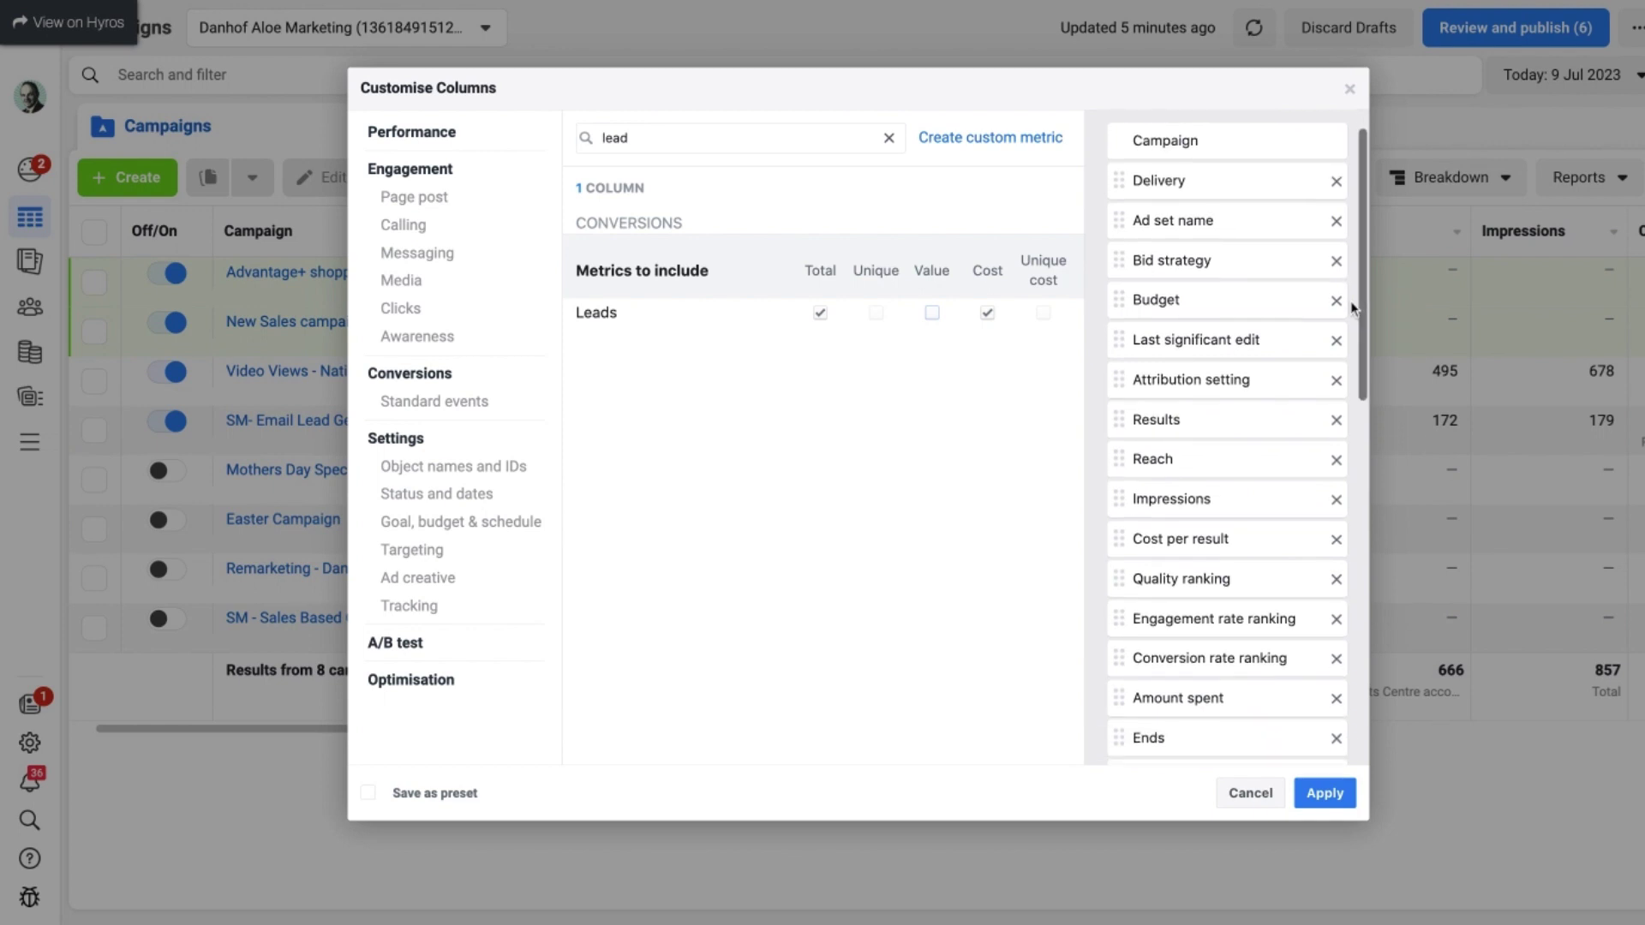
{"action": "scroll", "coordinate": [1227, 436], "scroll_direction": "down", "scroll_amount": 8}
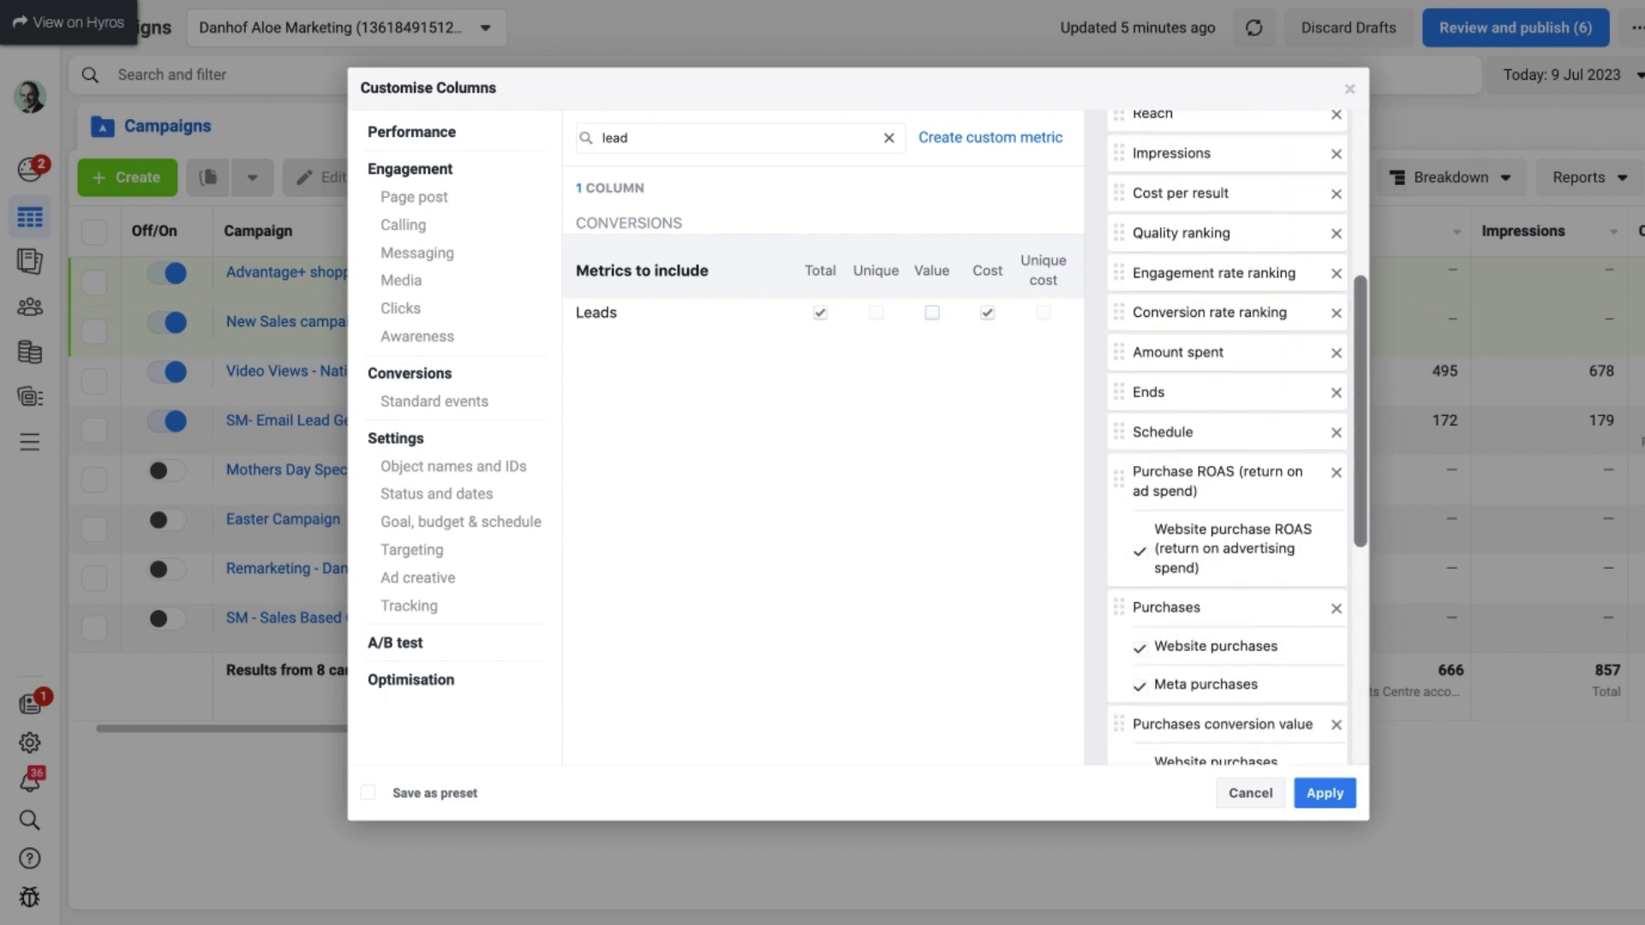
{"action": "scroll", "coordinate": [1227, 437], "scroll_direction": "down", "scroll_amount": 8}
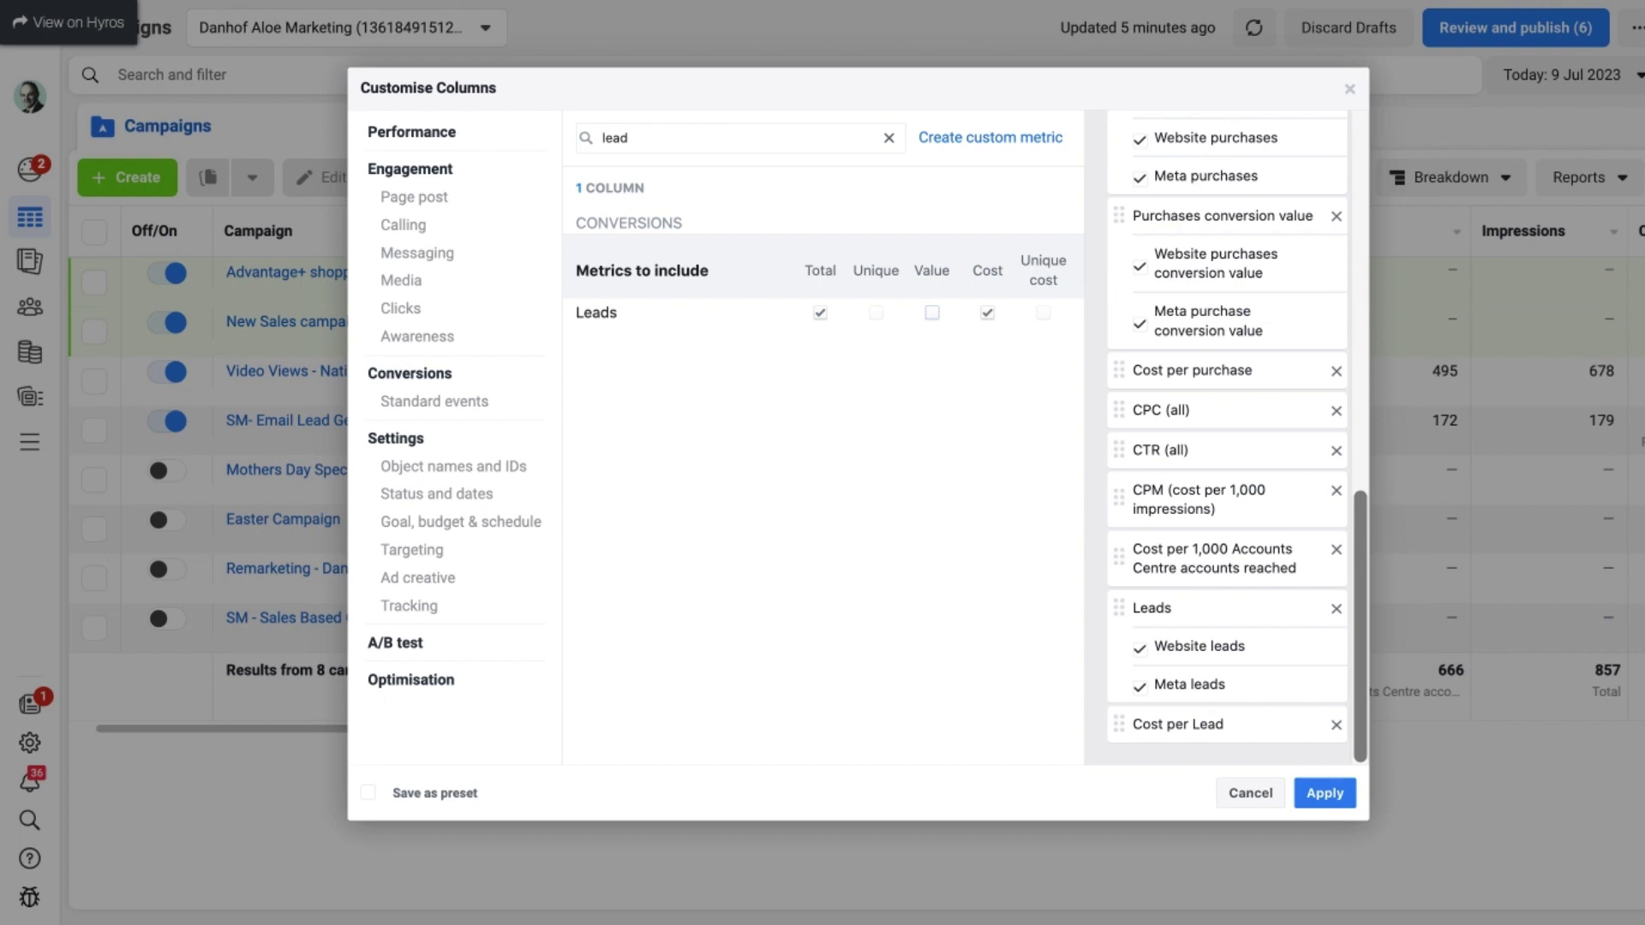
{"action": "scroll", "coordinate": [1350, 347], "scroll_direction": "up", "scroll_amount": 10}
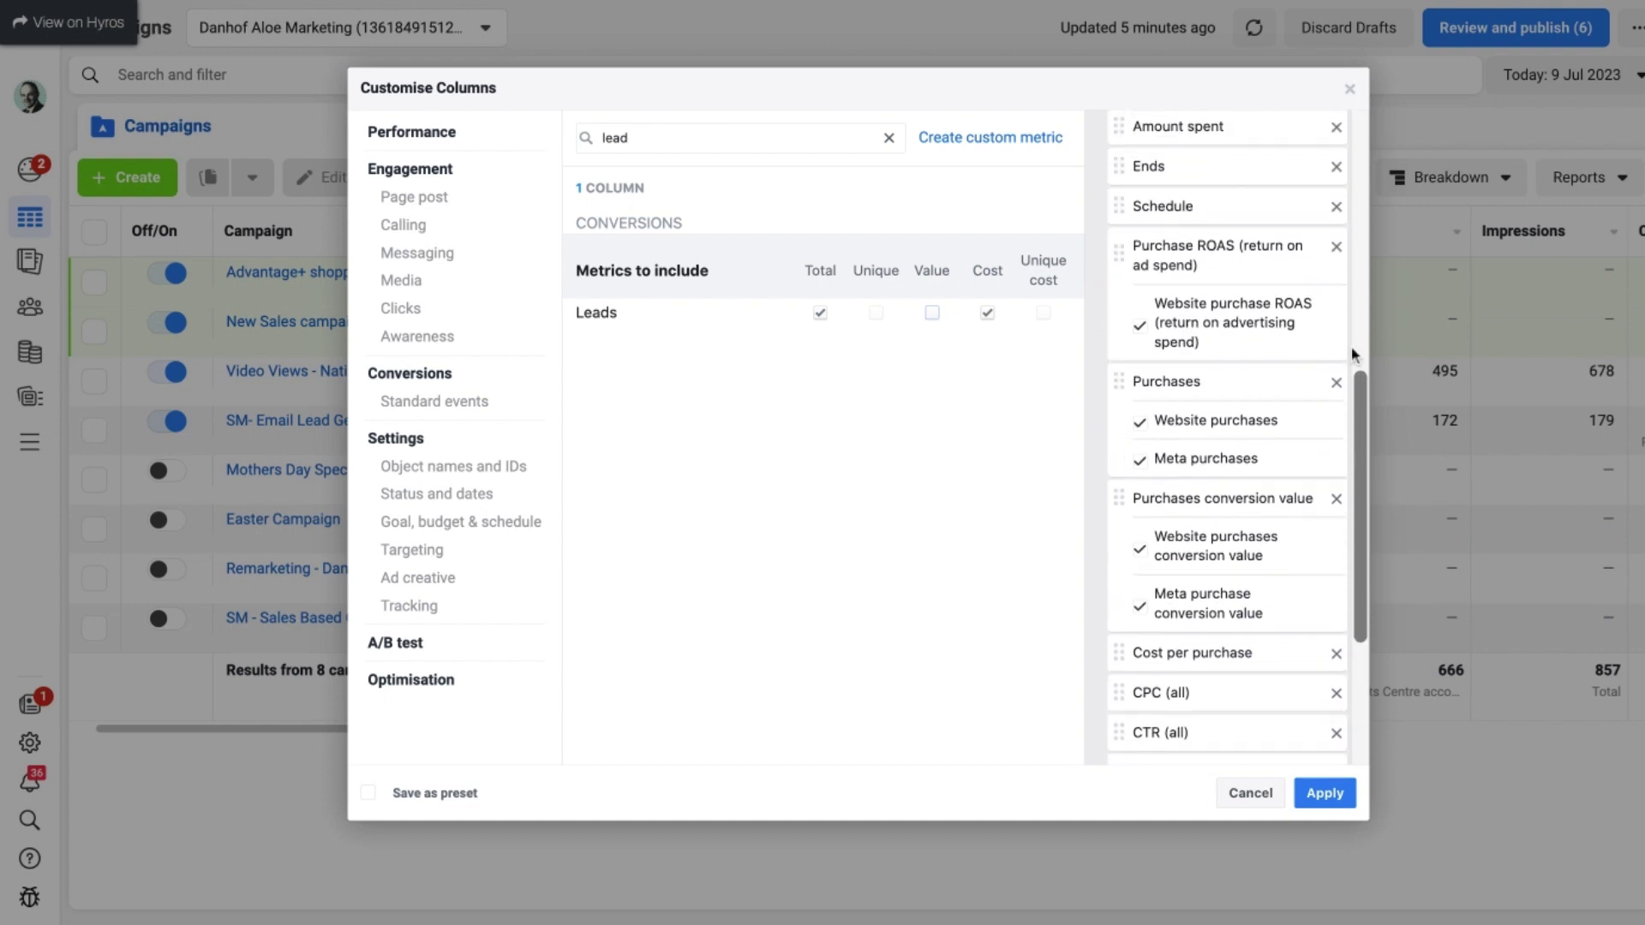
{"action": "scroll", "coordinate": [1350, 347], "scroll_direction": "up", "scroll_amount": 7}
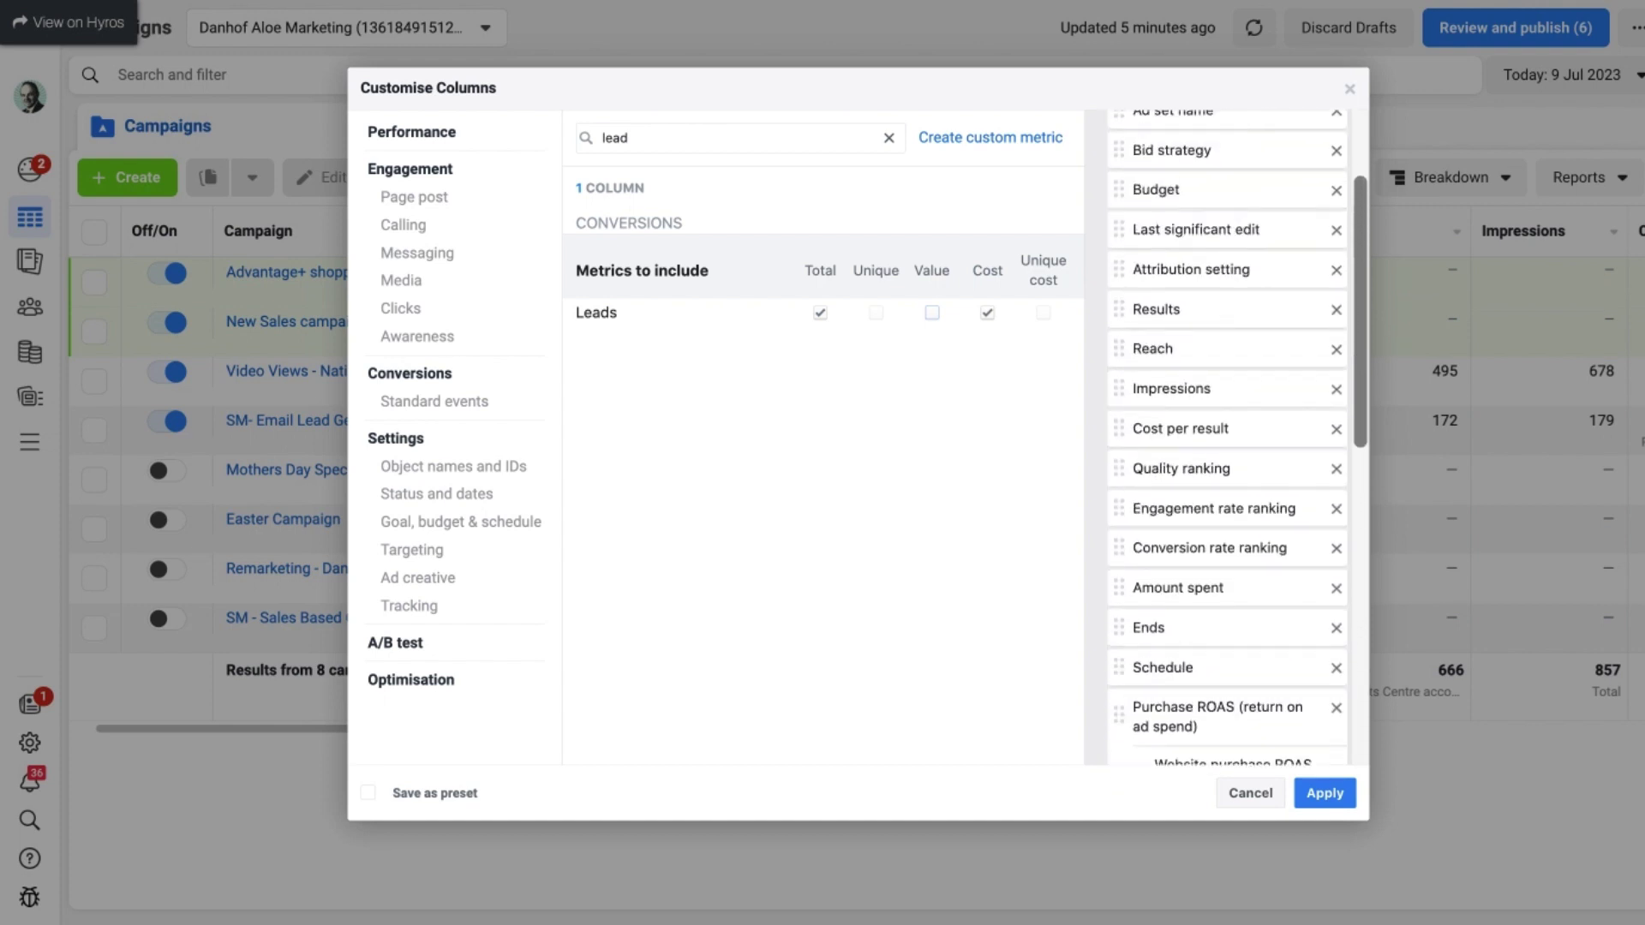
{"action": "scroll", "coordinate": [1227, 437], "scroll_direction": "up", "scroll_amount": 1}
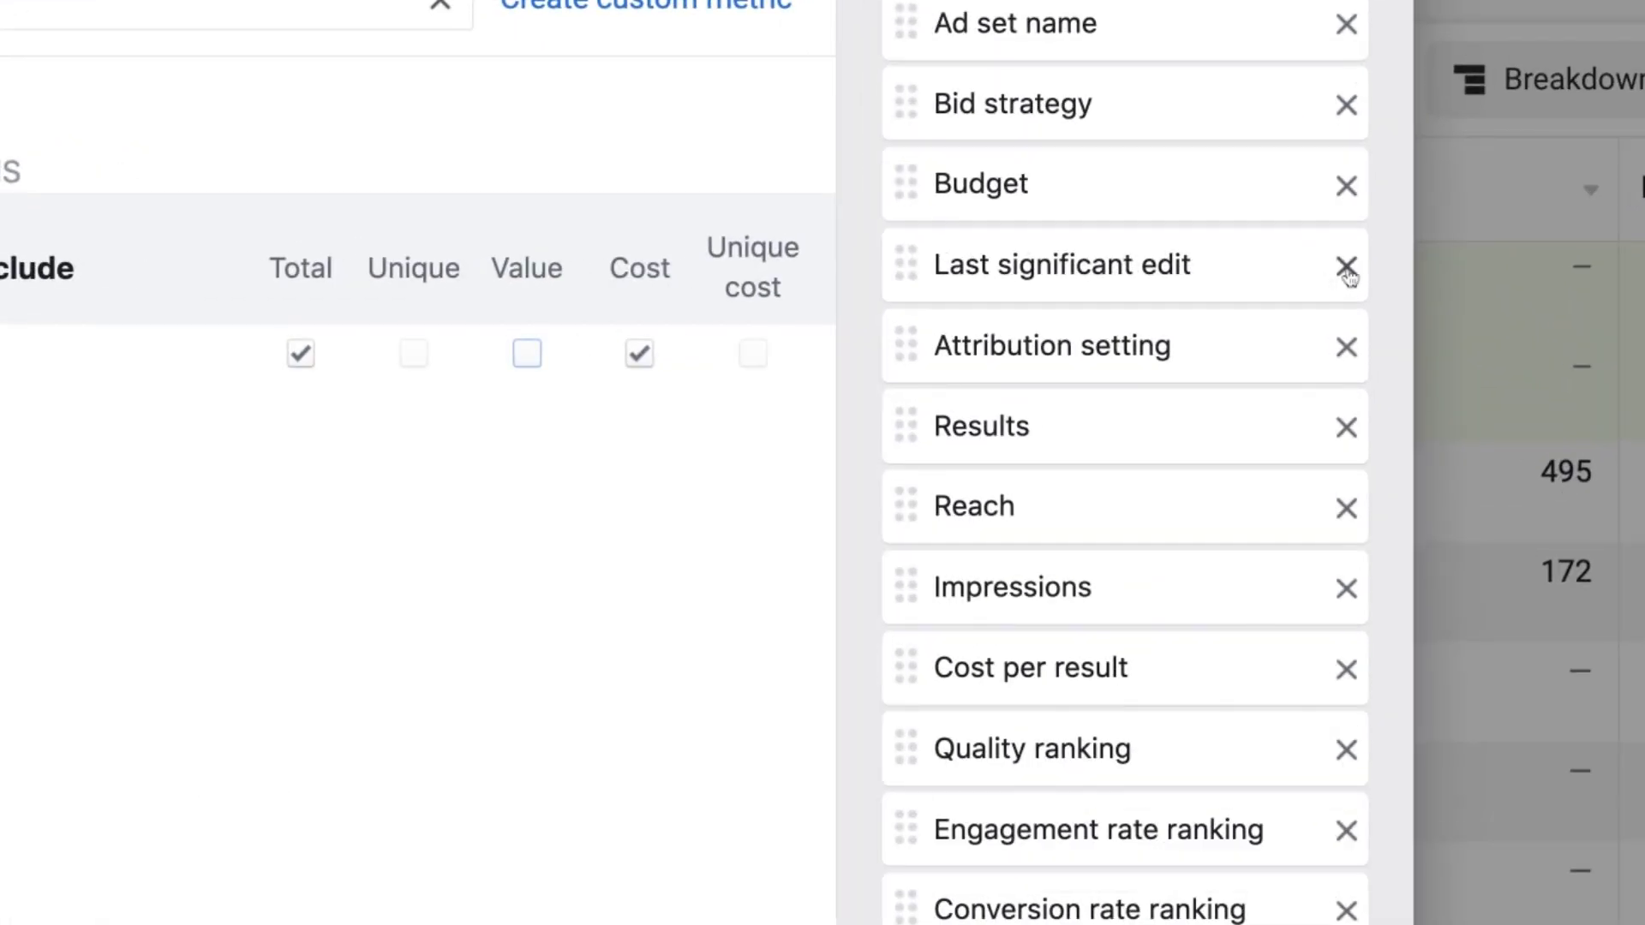
Remove Last significant edit and Attribution setting from the selected columns, leaving 32.
{"action": "left_click", "coordinate": [1346, 268]}
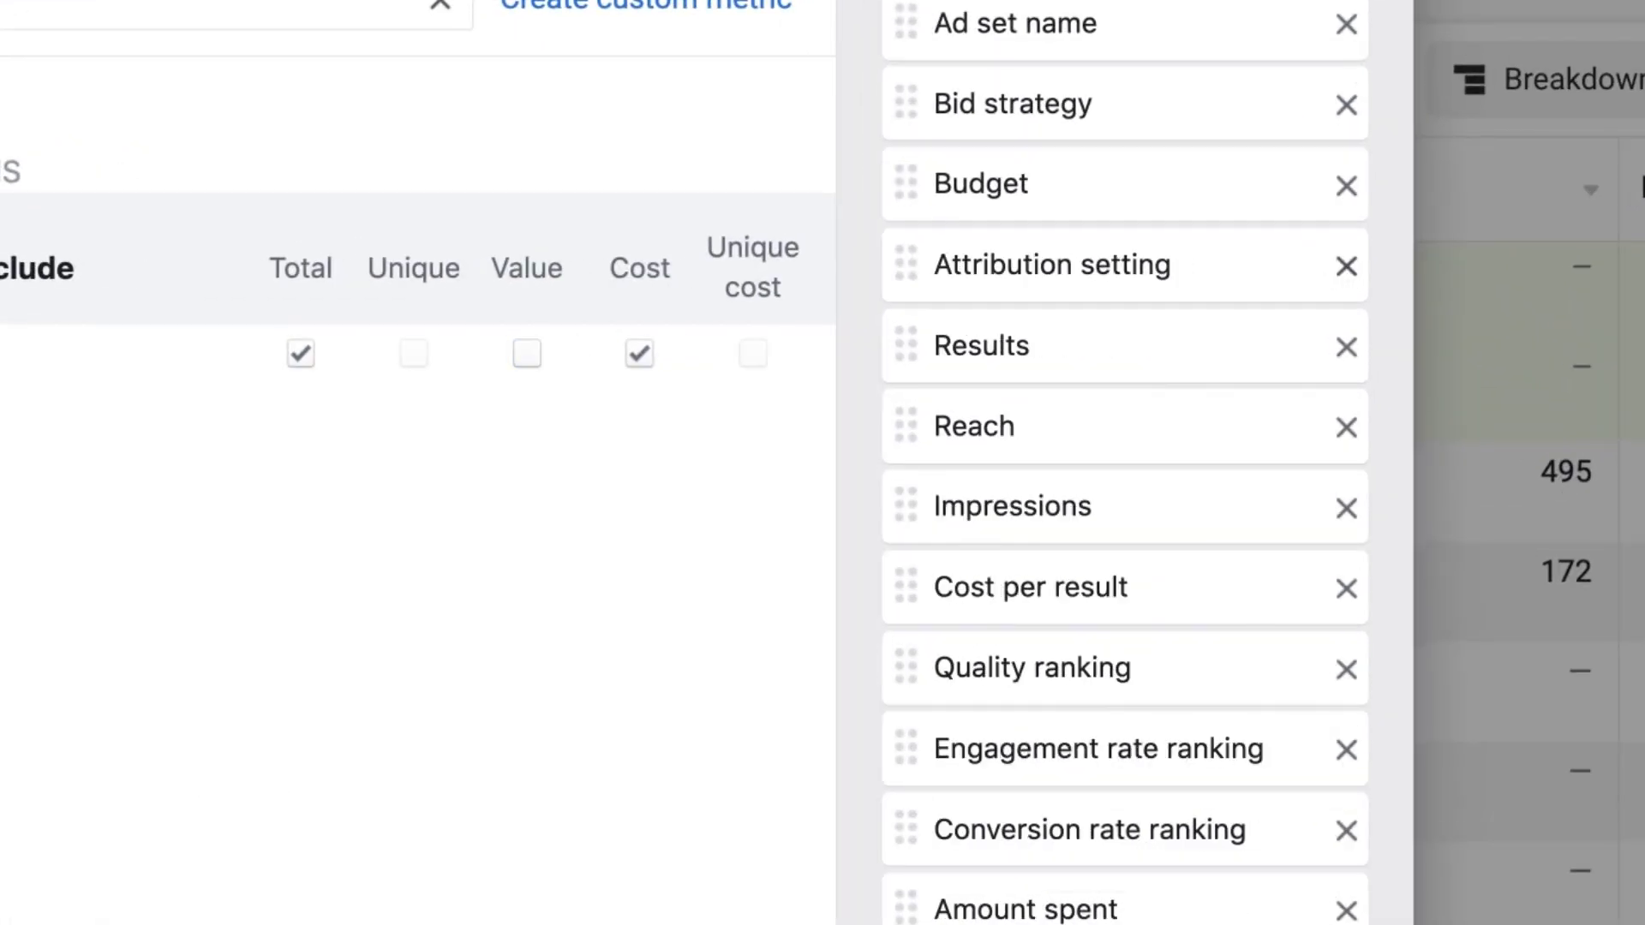
{"action": "left_click", "coordinate": [1346, 267]}
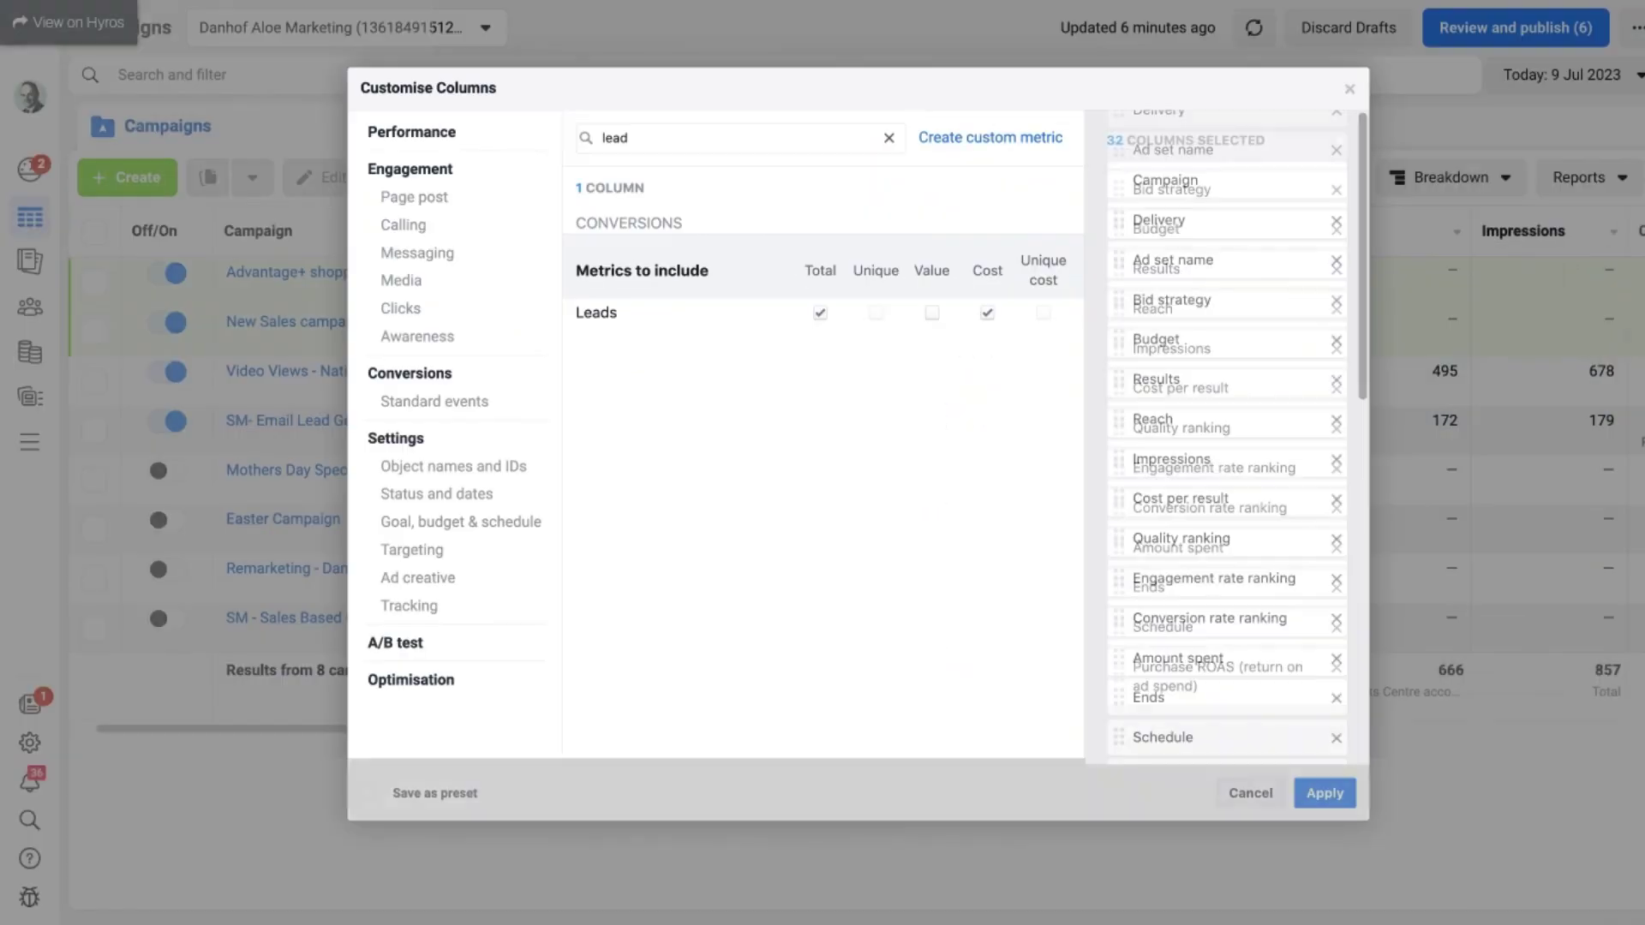
{"action": "scroll", "coordinate": [1124, 602], "scroll_direction": "down", "scroll_amount": 2}
{"action": "scroll", "coordinate": [1227, 437], "scroll_direction": "down", "scroll_amount": 6}
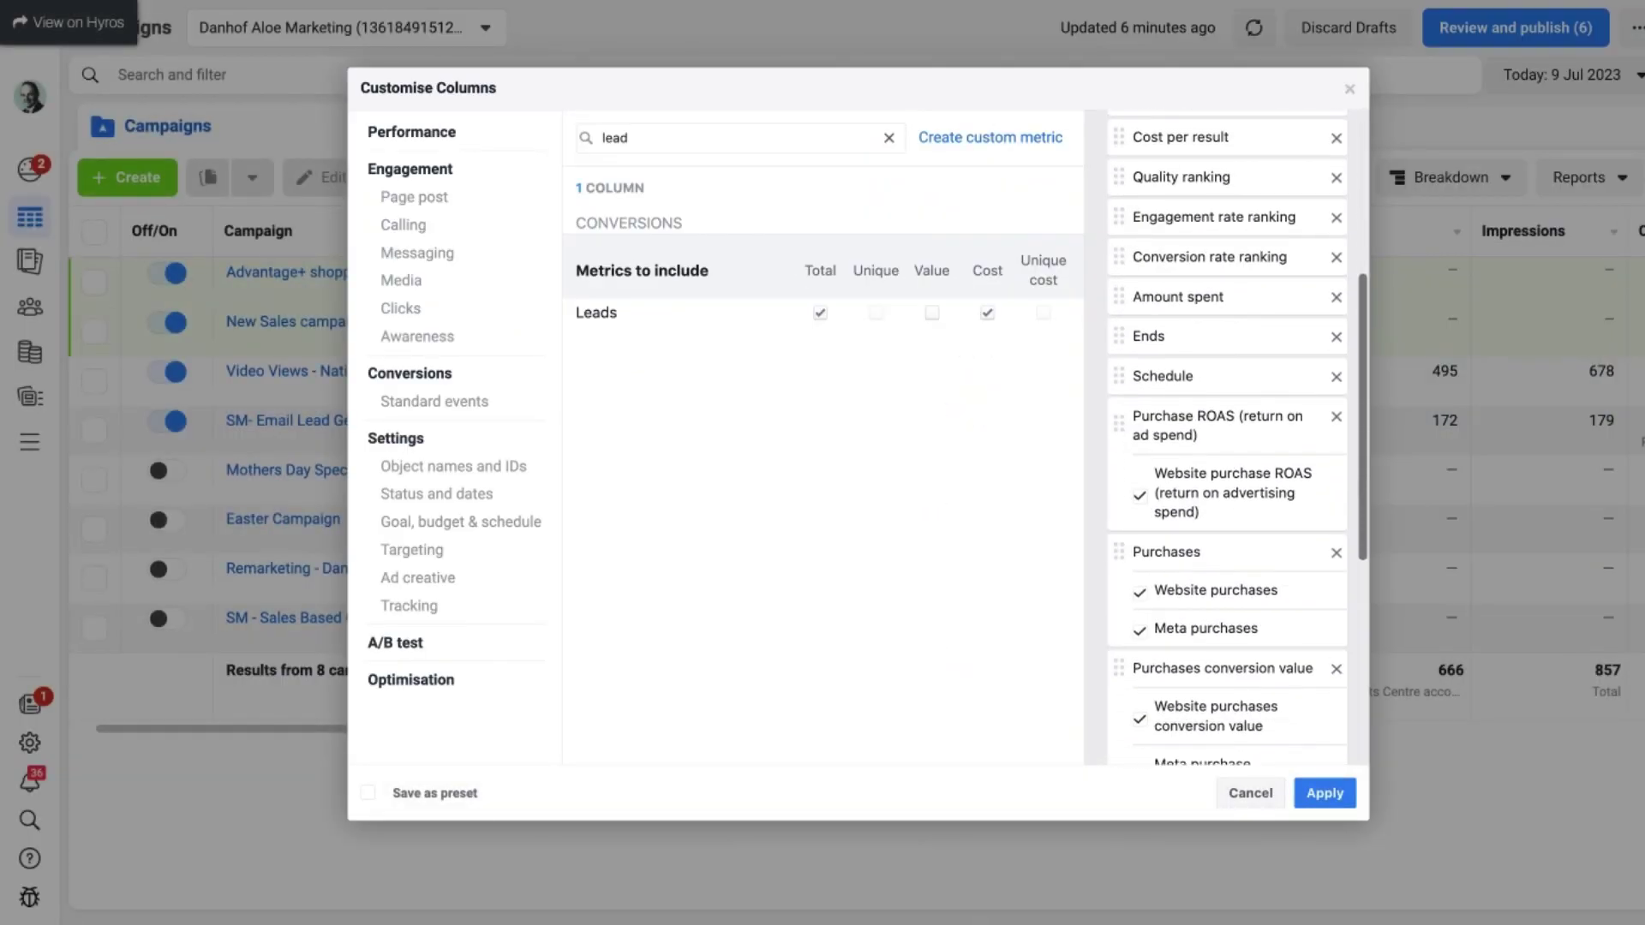
{"action": "scroll", "coordinate": [1227, 437], "scroll_direction": "down", "scroll_amount": 4}
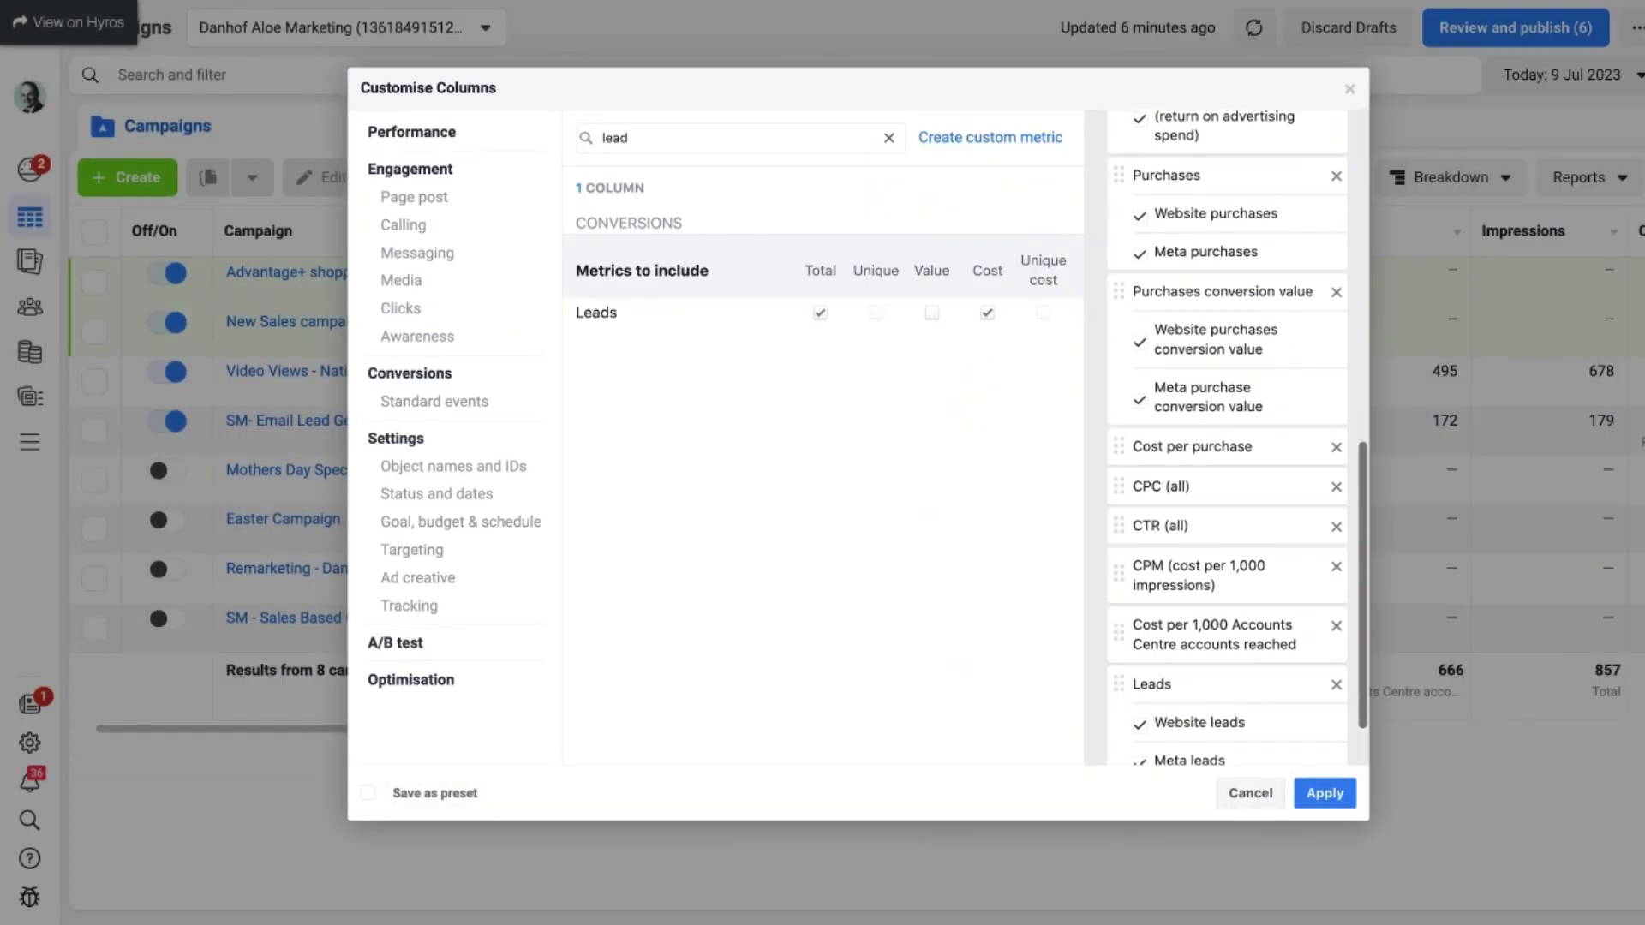
{"action": "scroll", "coordinate": [1331, 543], "scroll_direction": "up", "scroll_amount": 12}
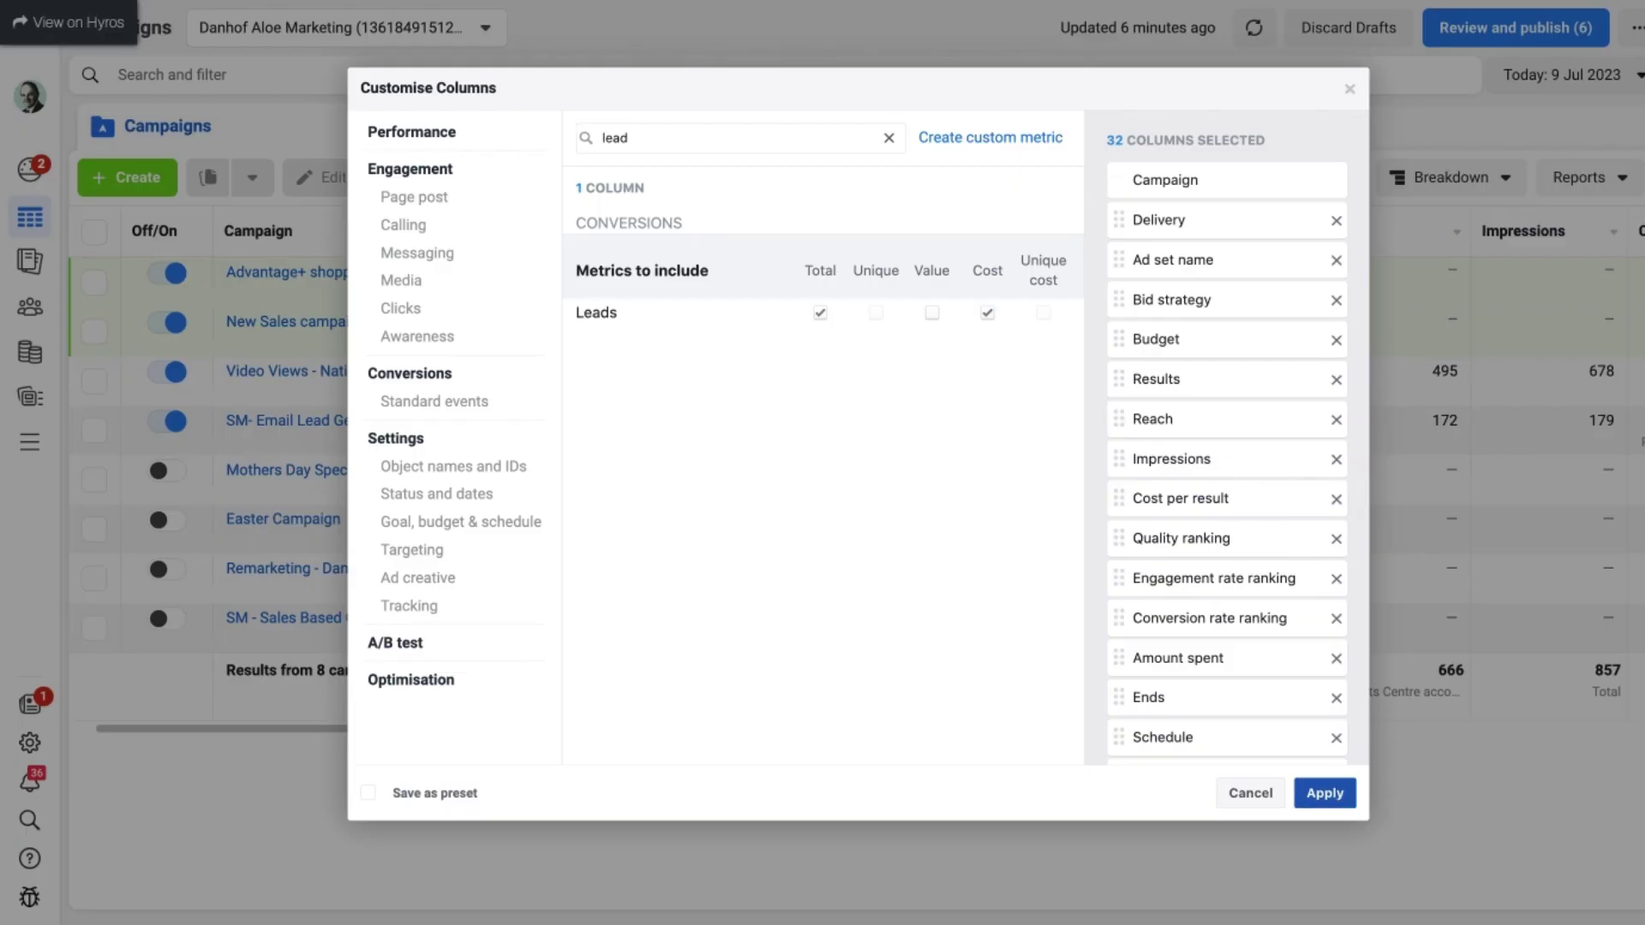
Apply the customised columns so the campaigns table switches to the Custom column set.
{"action": "left_click", "coordinate": [1339, 804]}
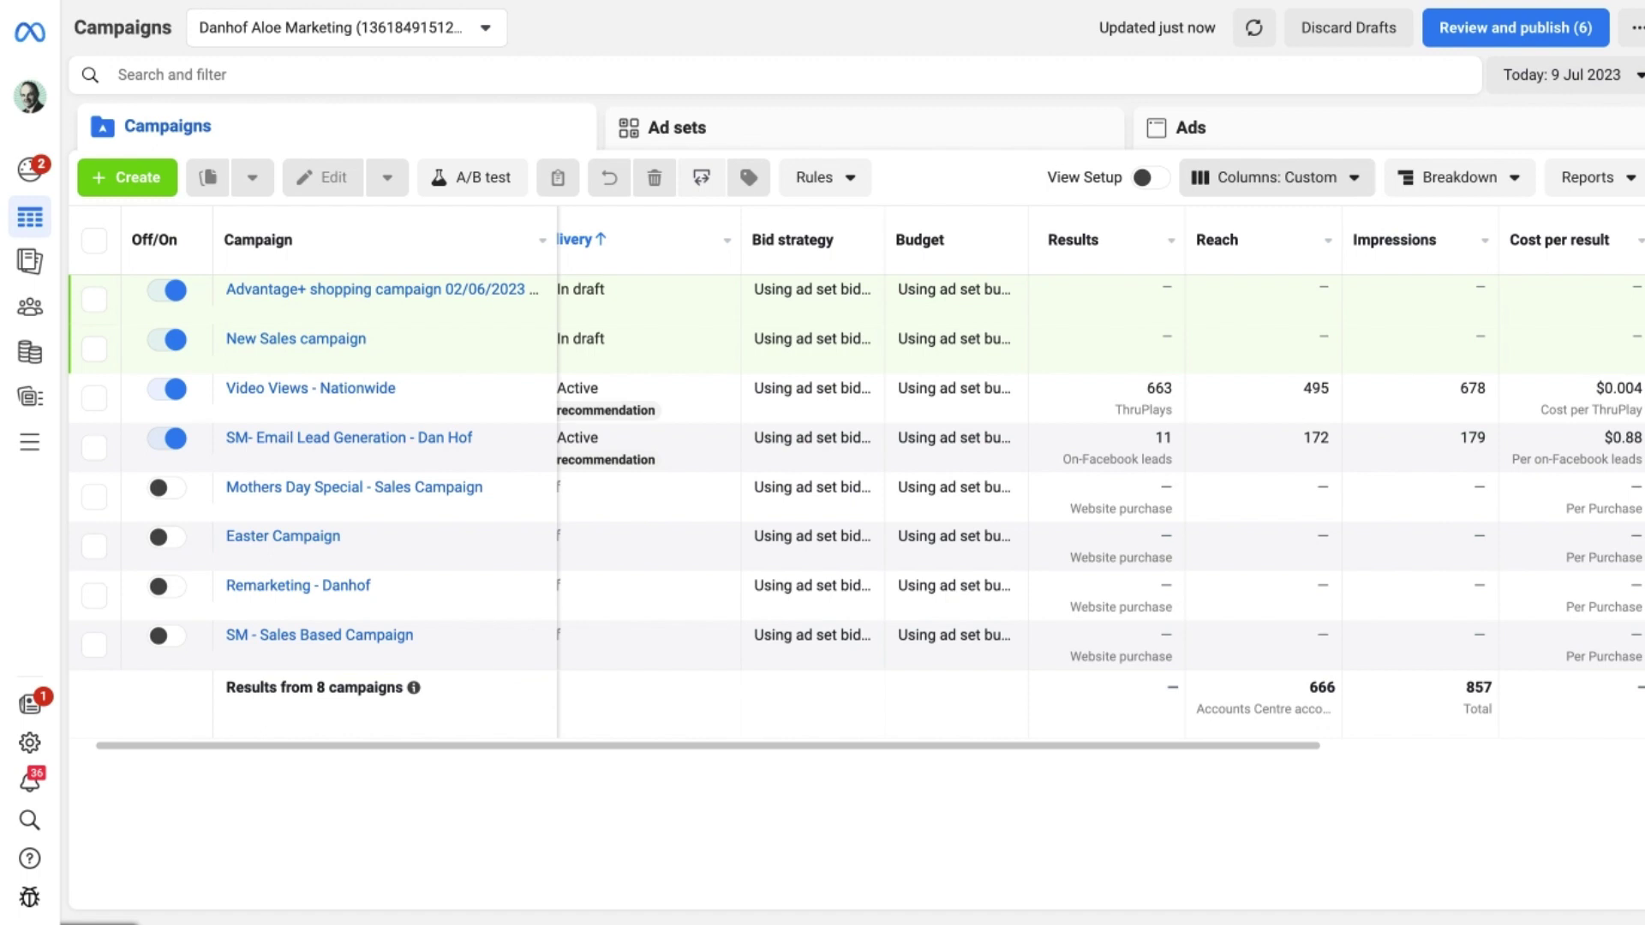
Start saving the Custom column set as a preset named 'Danhof Aloe Custom Report'.
{"action": "left_click", "coordinate": [1352, 178]}
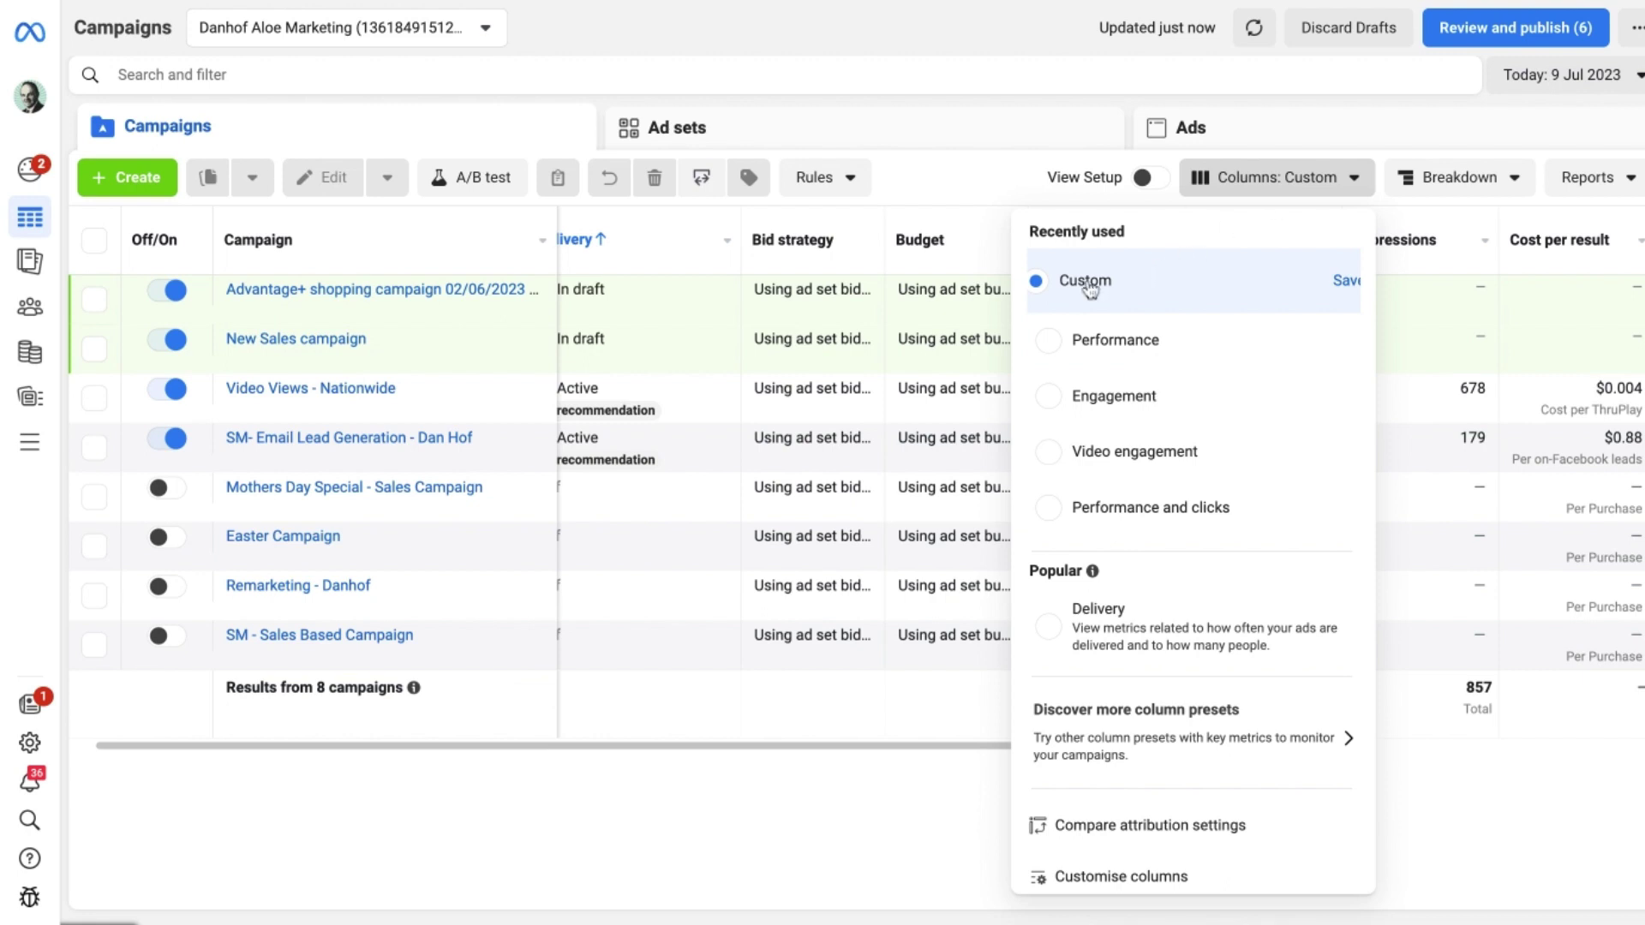
{"action": "left_click", "coordinate": [1345, 281]}
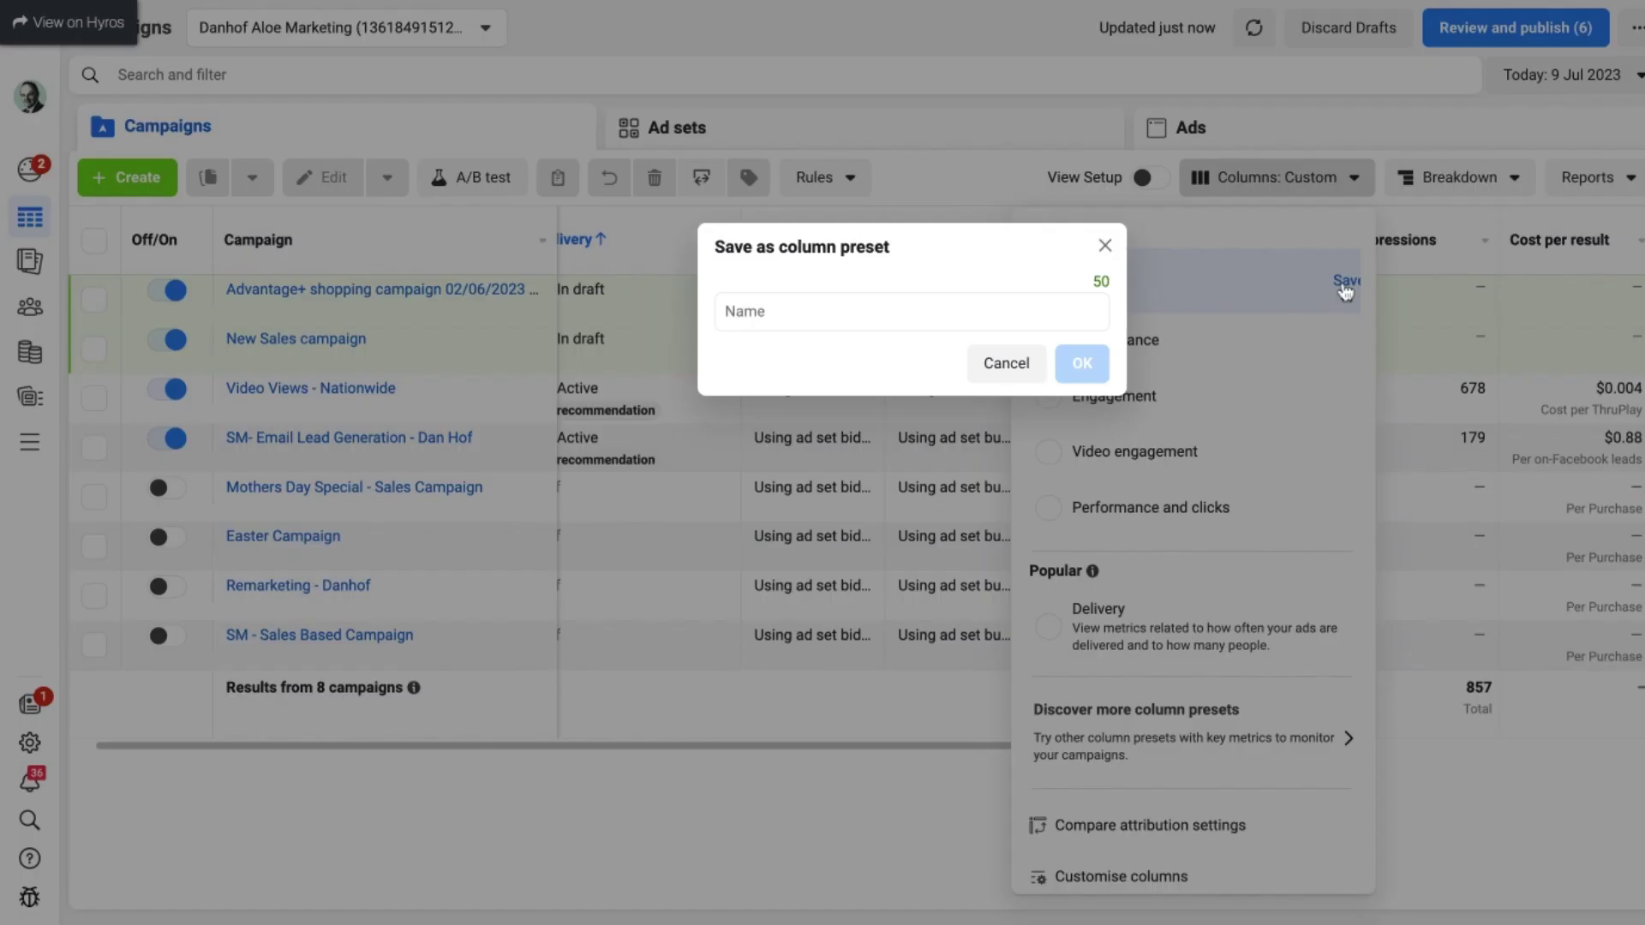
{"action": "left_click", "coordinate": [943, 313]}
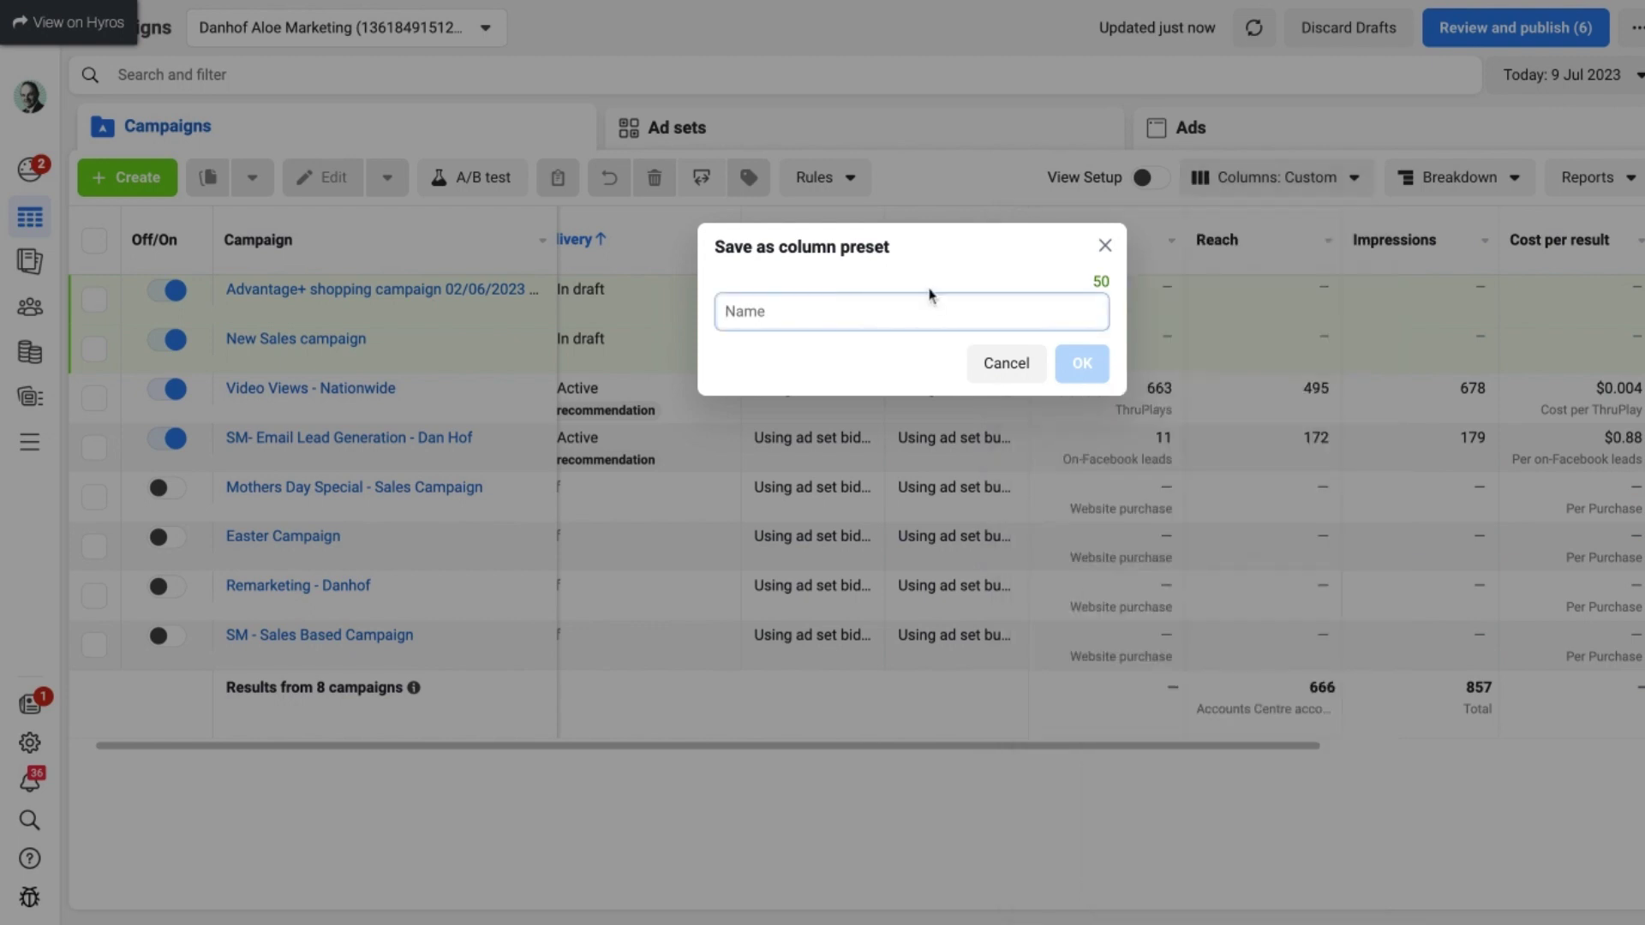
{"action": "type", "text": "Danhof"}
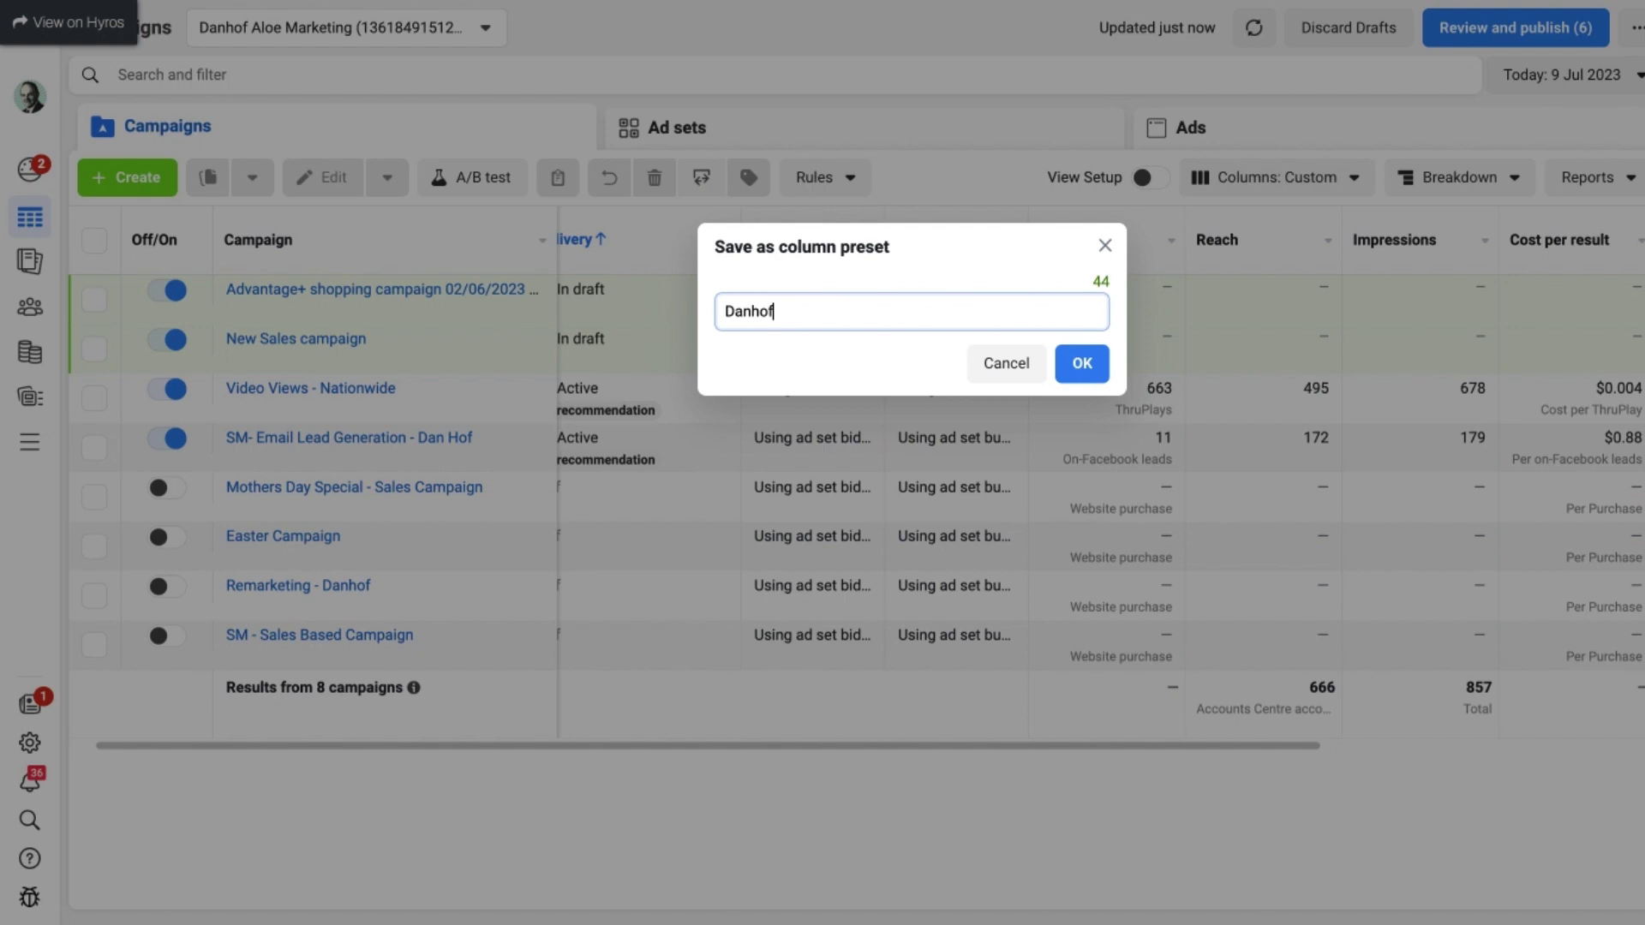
{"action": "type", "text": " Aloe Custom "}
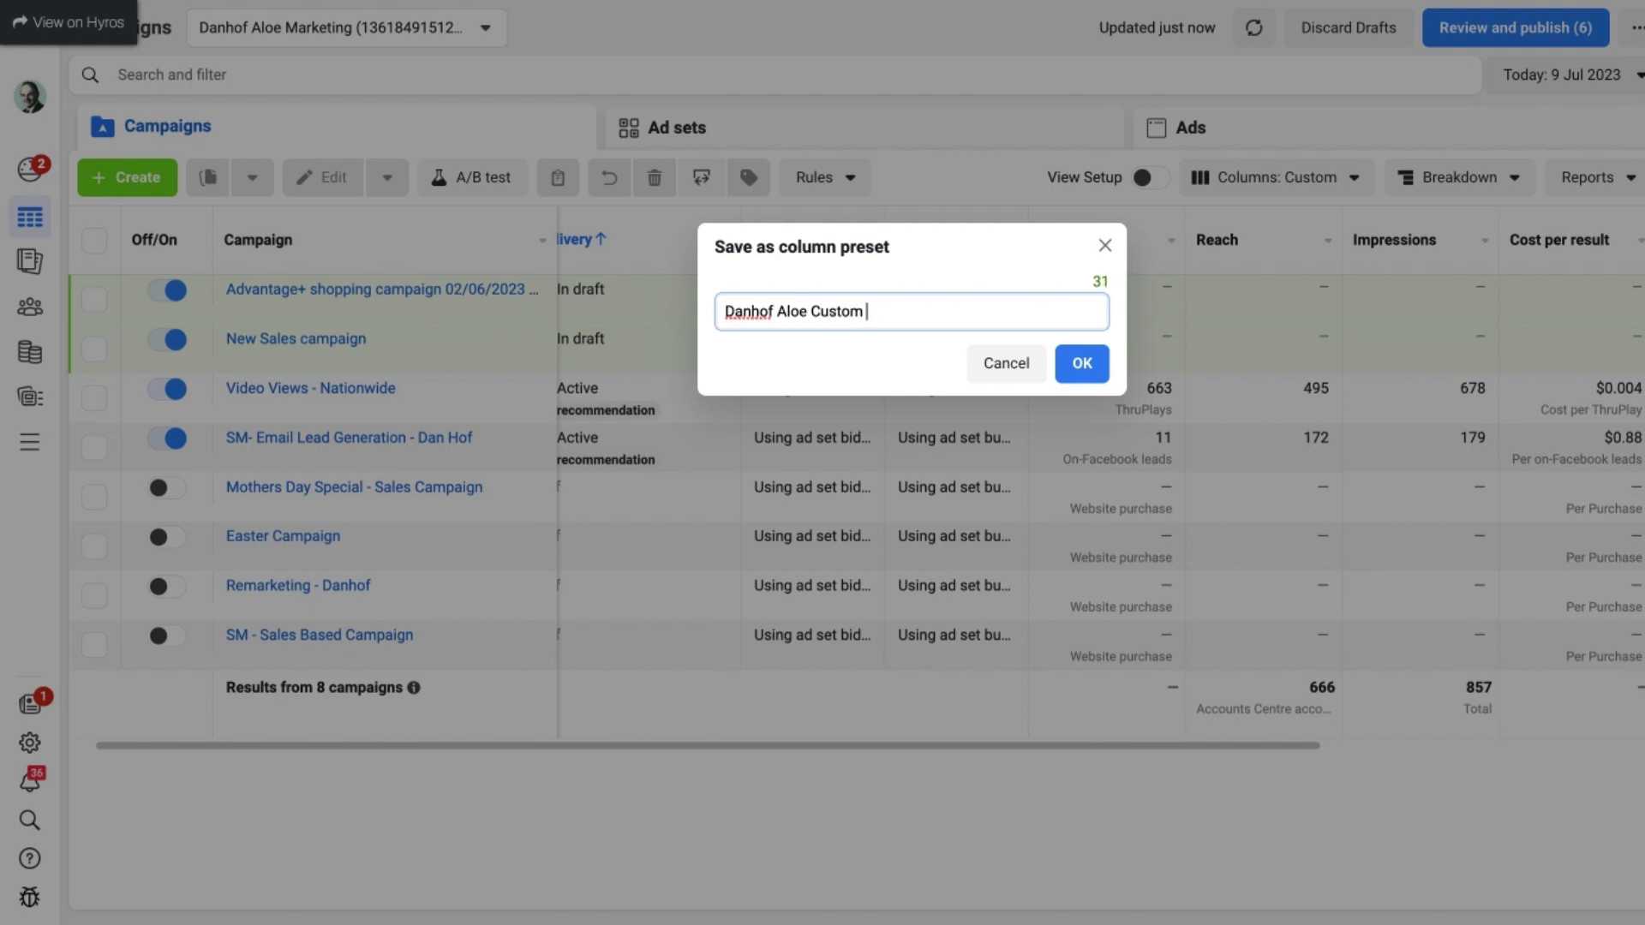
{"action": "type", "text": "Report"}
Confirm the 'Danhof Aloe Custom Report' preset and scroll across the table to check its new columns.
{"action": "left_click", "coordinate": [1083, 366]}
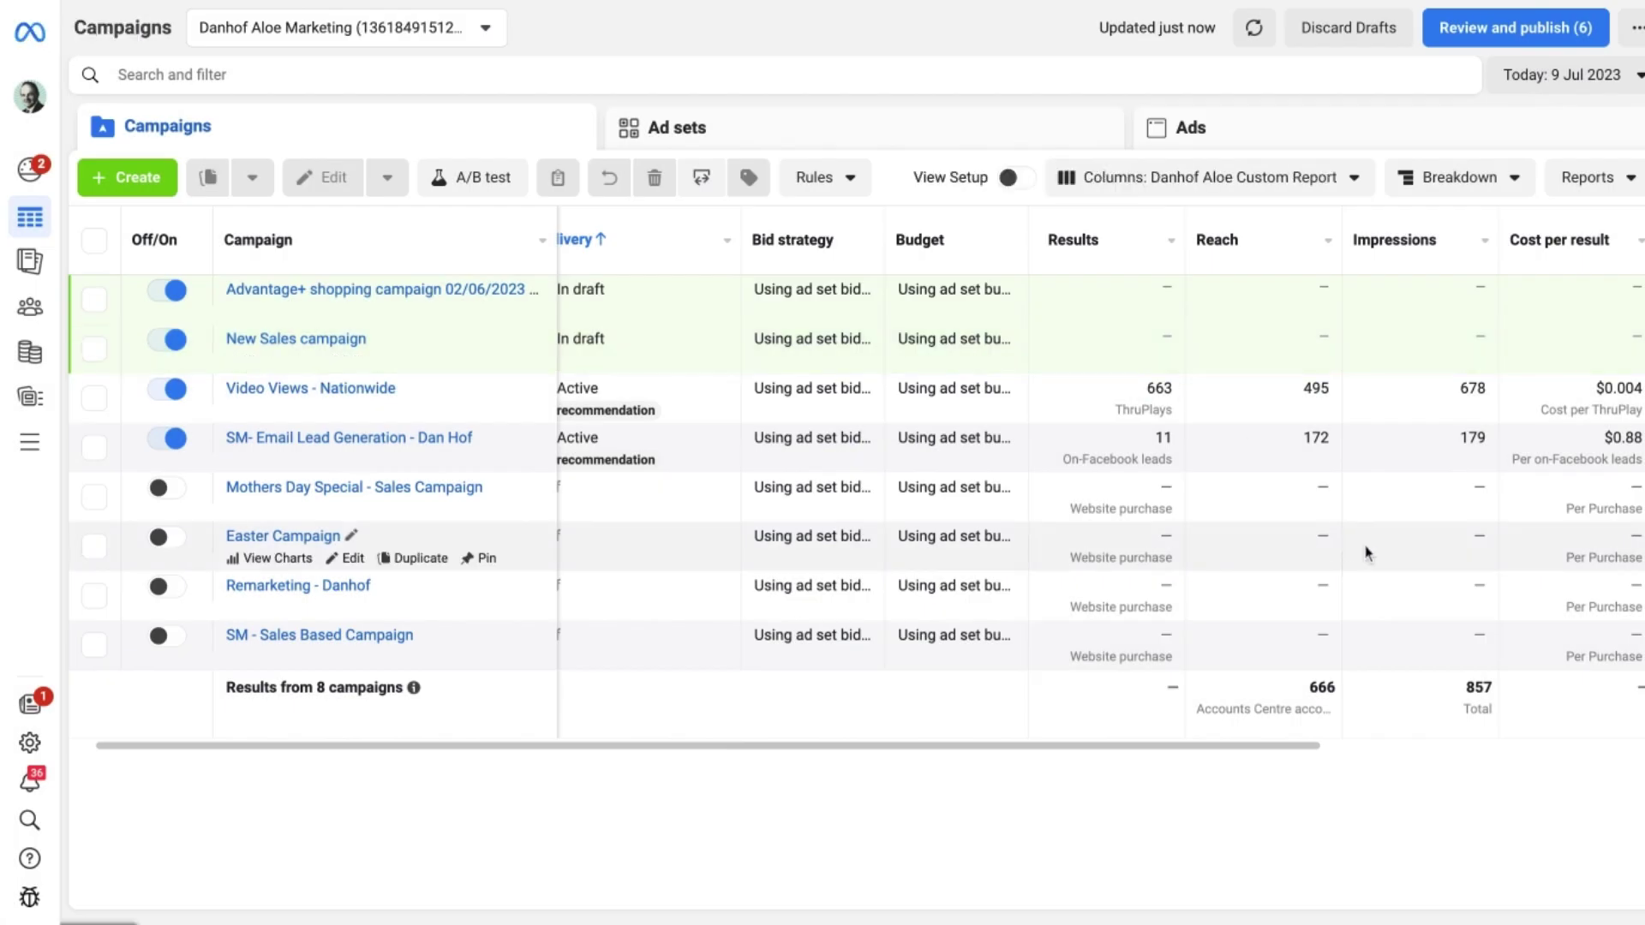
{"action": "scroll", "coordinate": [1380, 488], "scroll_direction": "right", "scroll_amount": 5}
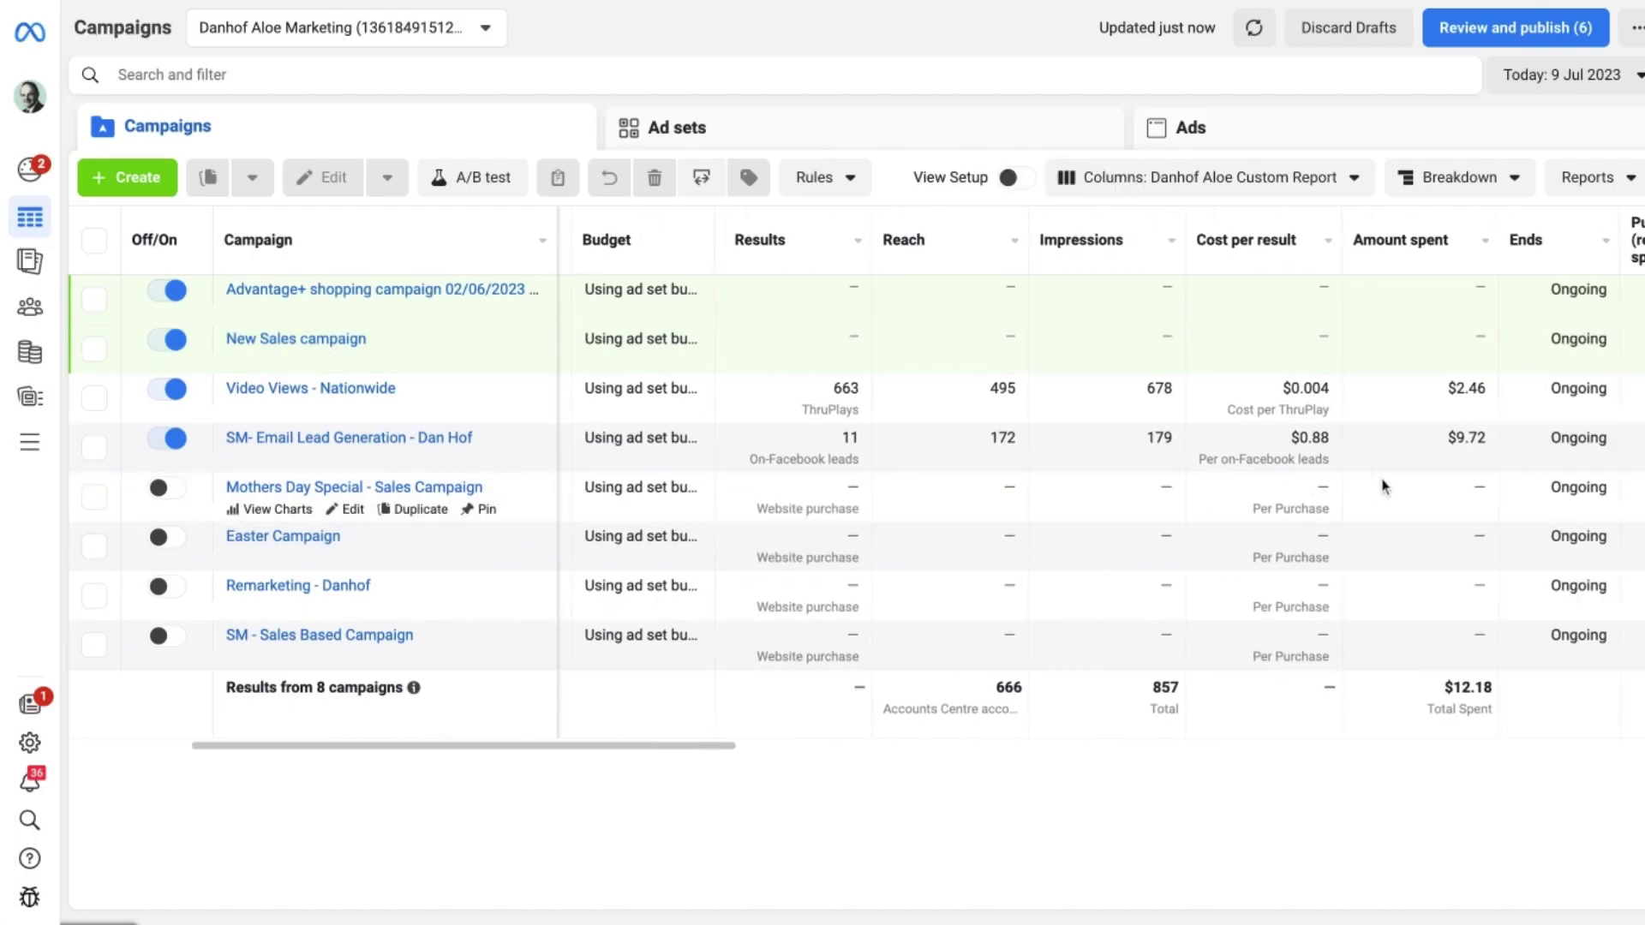
{"action": "scroll", "coordinate": [1382, 487], "scroll_direction": "right", "scroll_amount": 7}
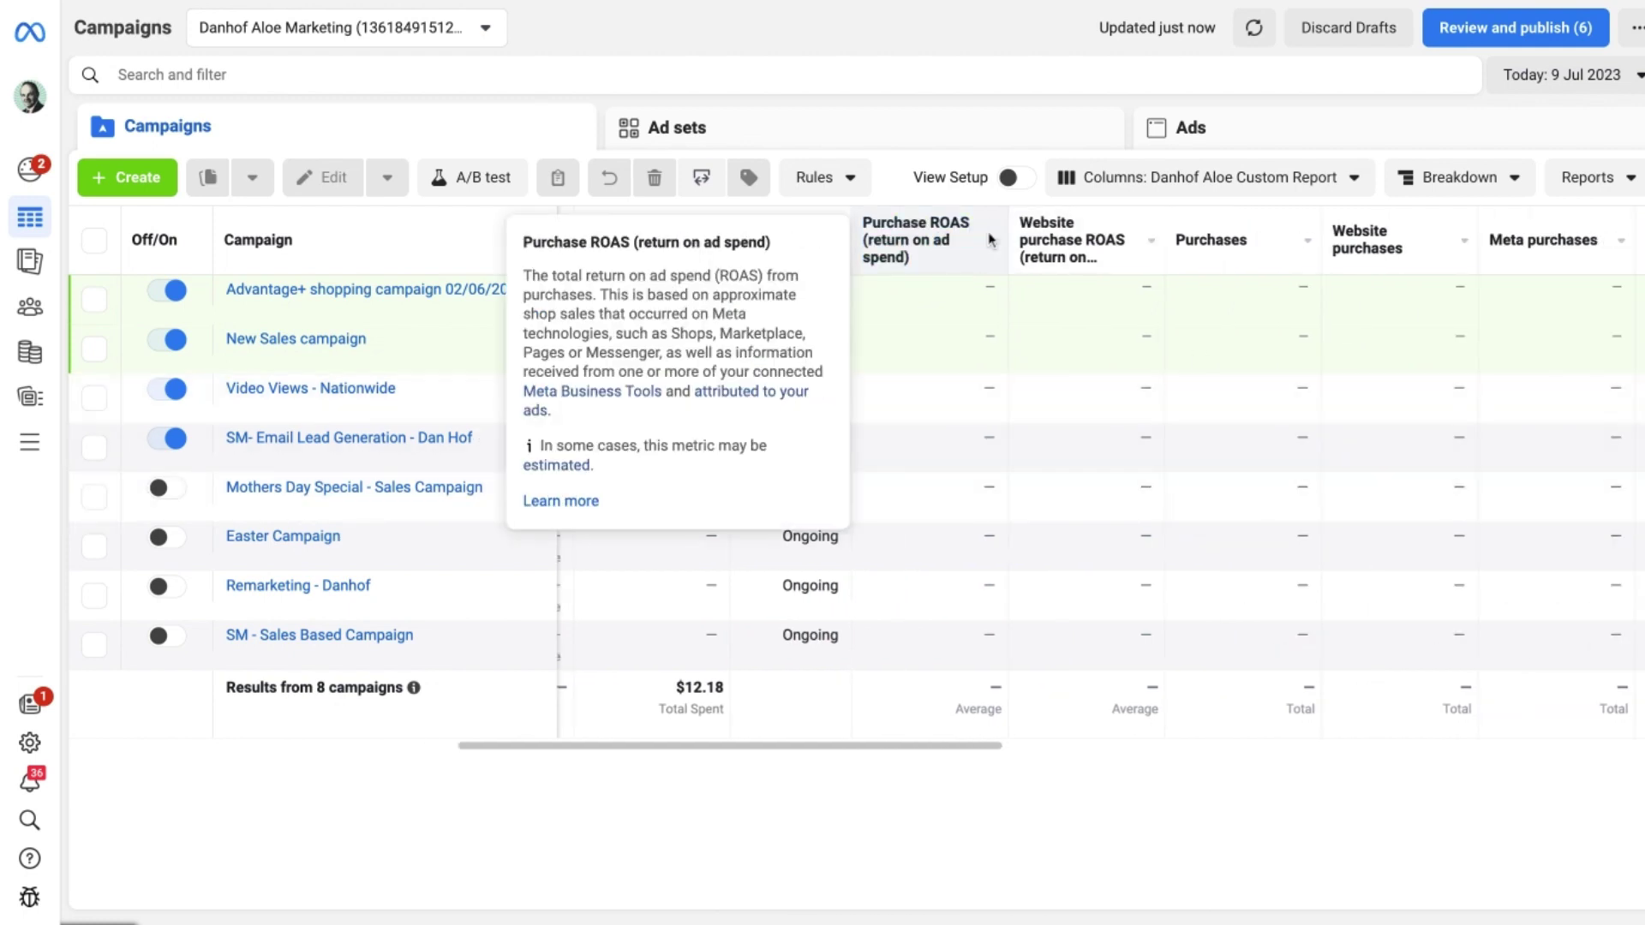
{"action": "scroll", "coordinate": [1261, 412], "scroll_direction": "right", "scroll_amount": 4}
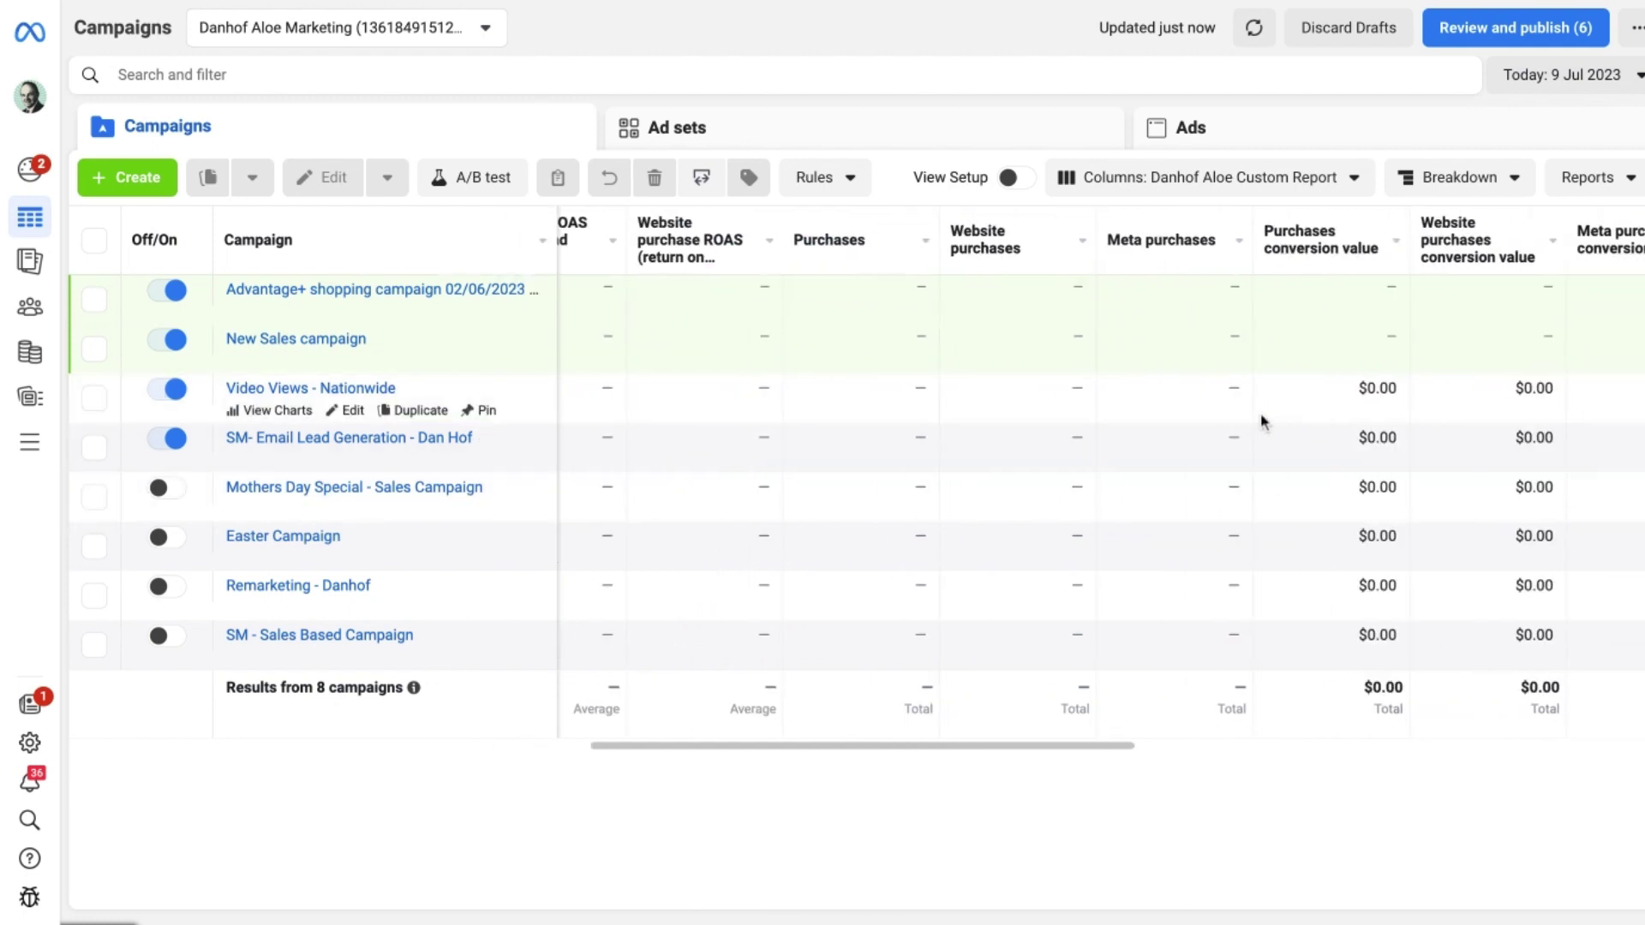
{"action": "scroll", "coordinate": [1345, 334], "scroll_direction": "right", "scroll_amount": 6}
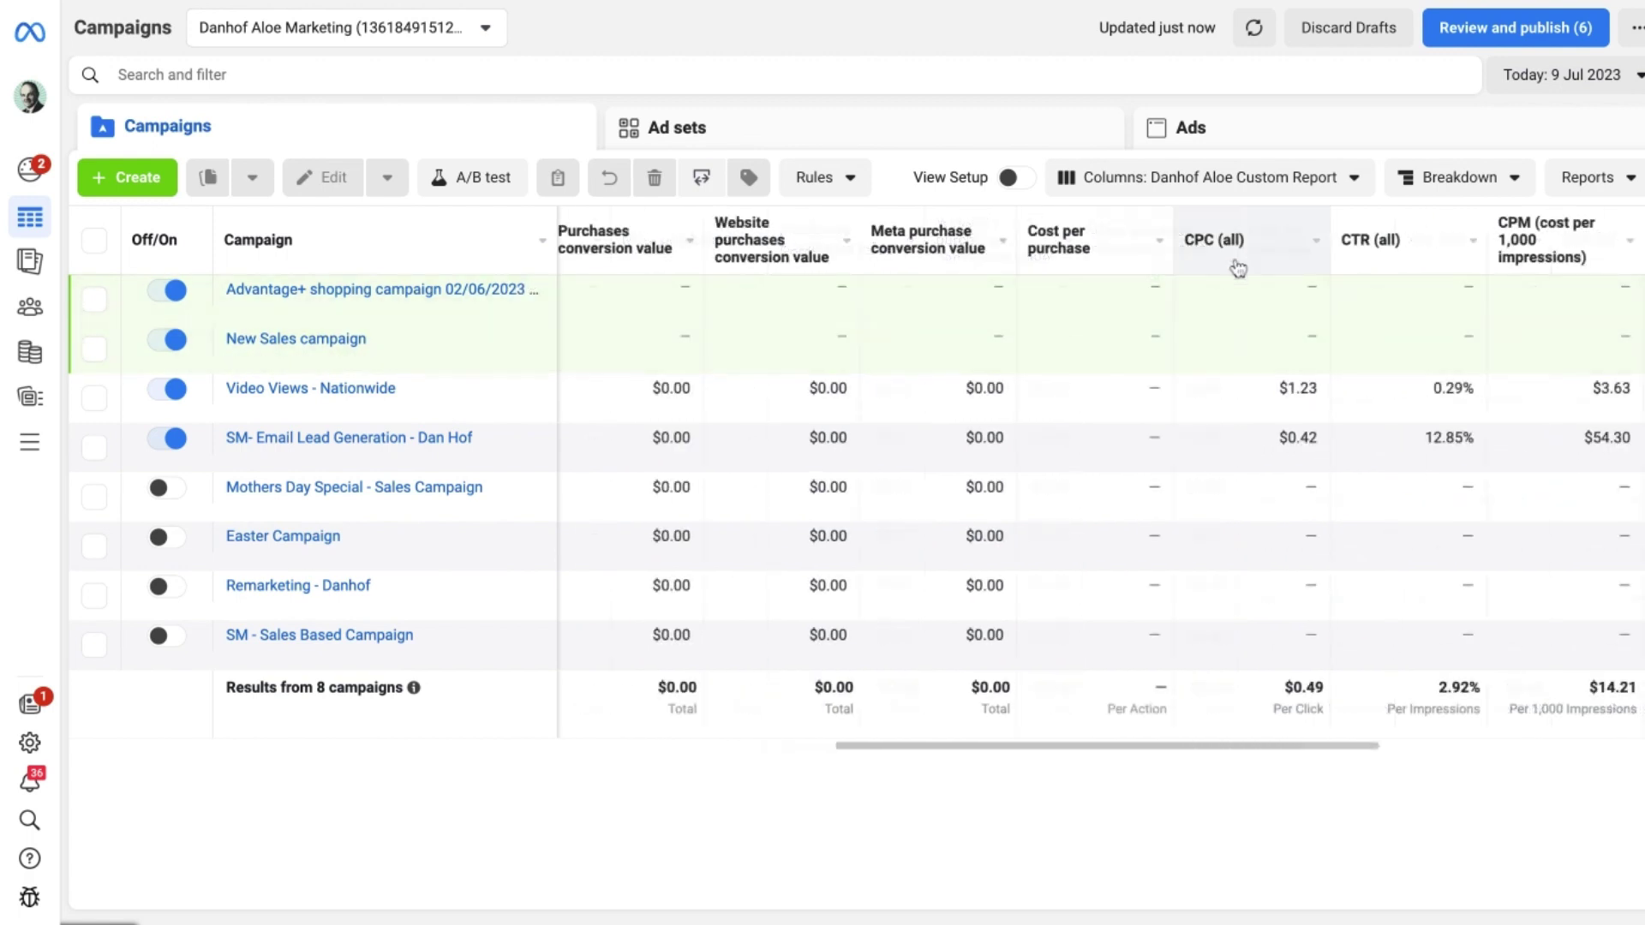
{"action": "scroll", "coordinate": [1435, 433], "scroll_direction": "right", "scroll_amount": 3}
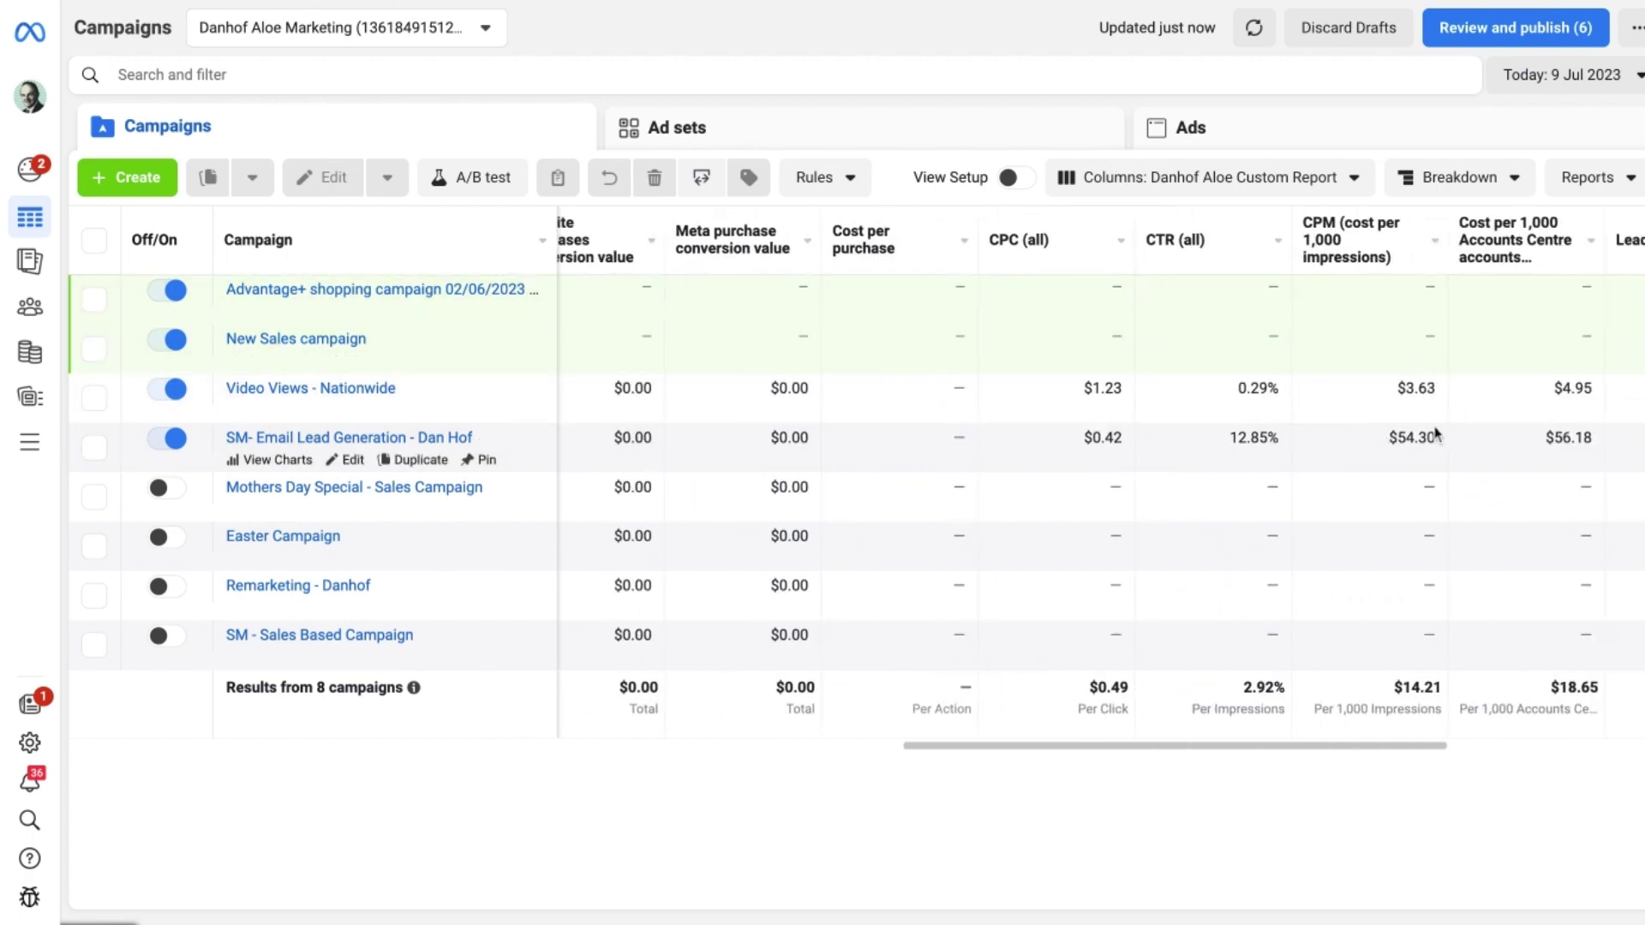
{"action": "scroll", "coordinate": [1338, 434], "scroll_direction": "right", "scroll_amount": 9}
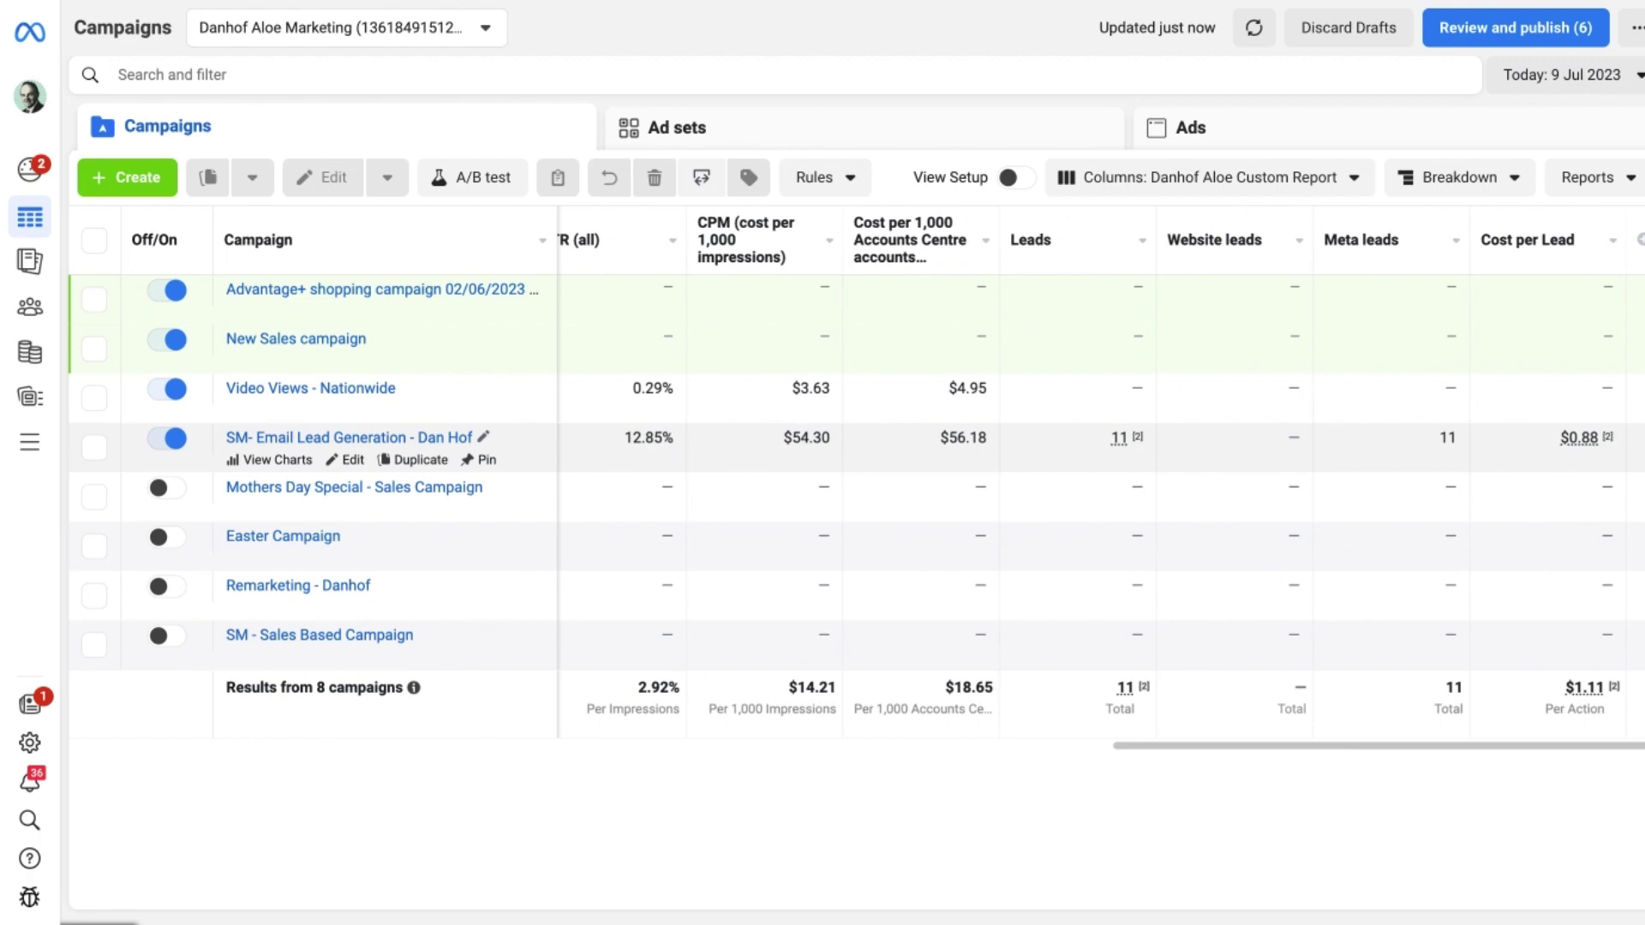
{"action": "scroll", "coordinate": [1338, 437], "scroll_direction": "left", "scroll_amount": 15}
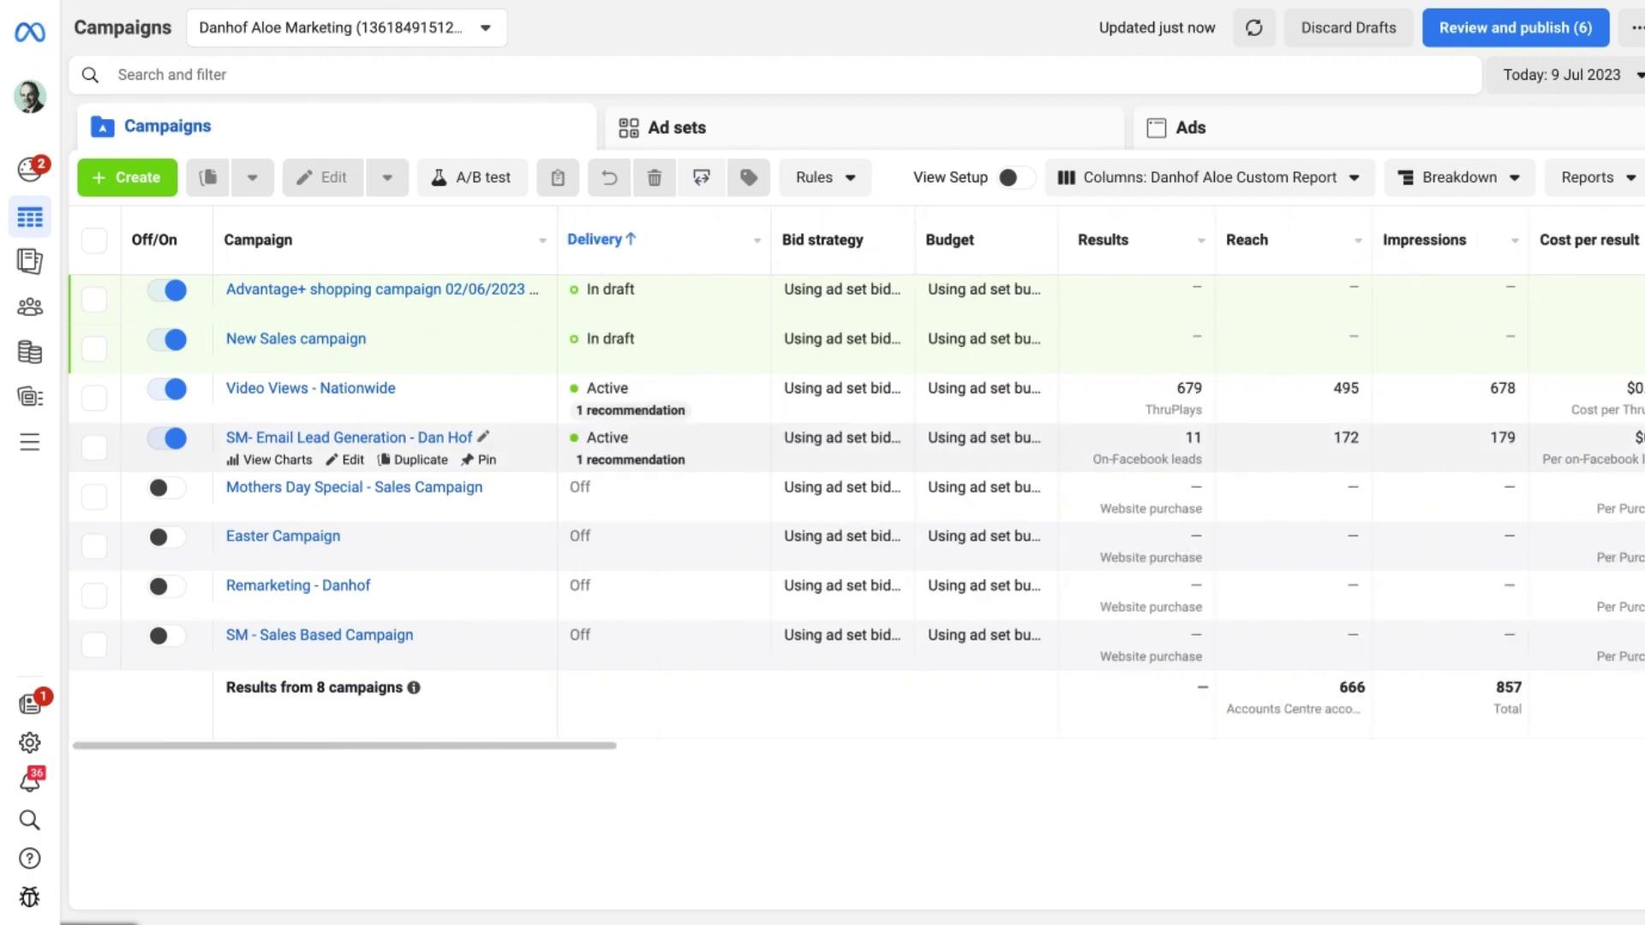
Preview the default Danhof Aloe Custom Report column preset, starting with Delivery, Bid strategy and Budget.
{"action": "left_click", "coordinate": [1345, 187]}
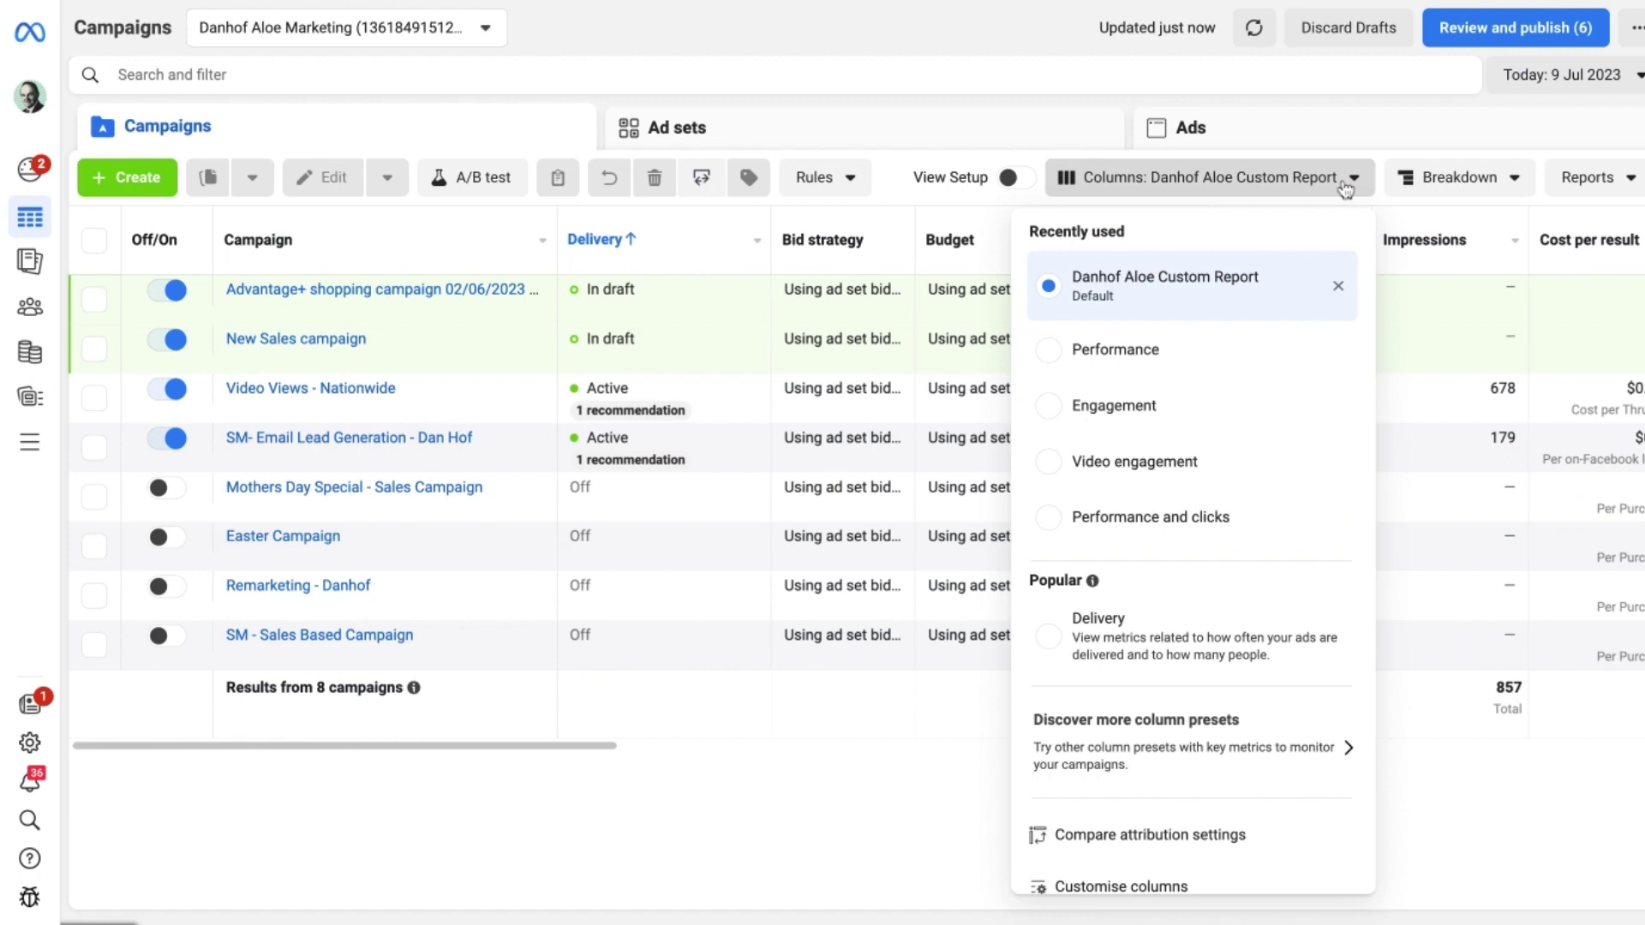
{"action": "mouse_move", "coordinate": [1173, 293]}
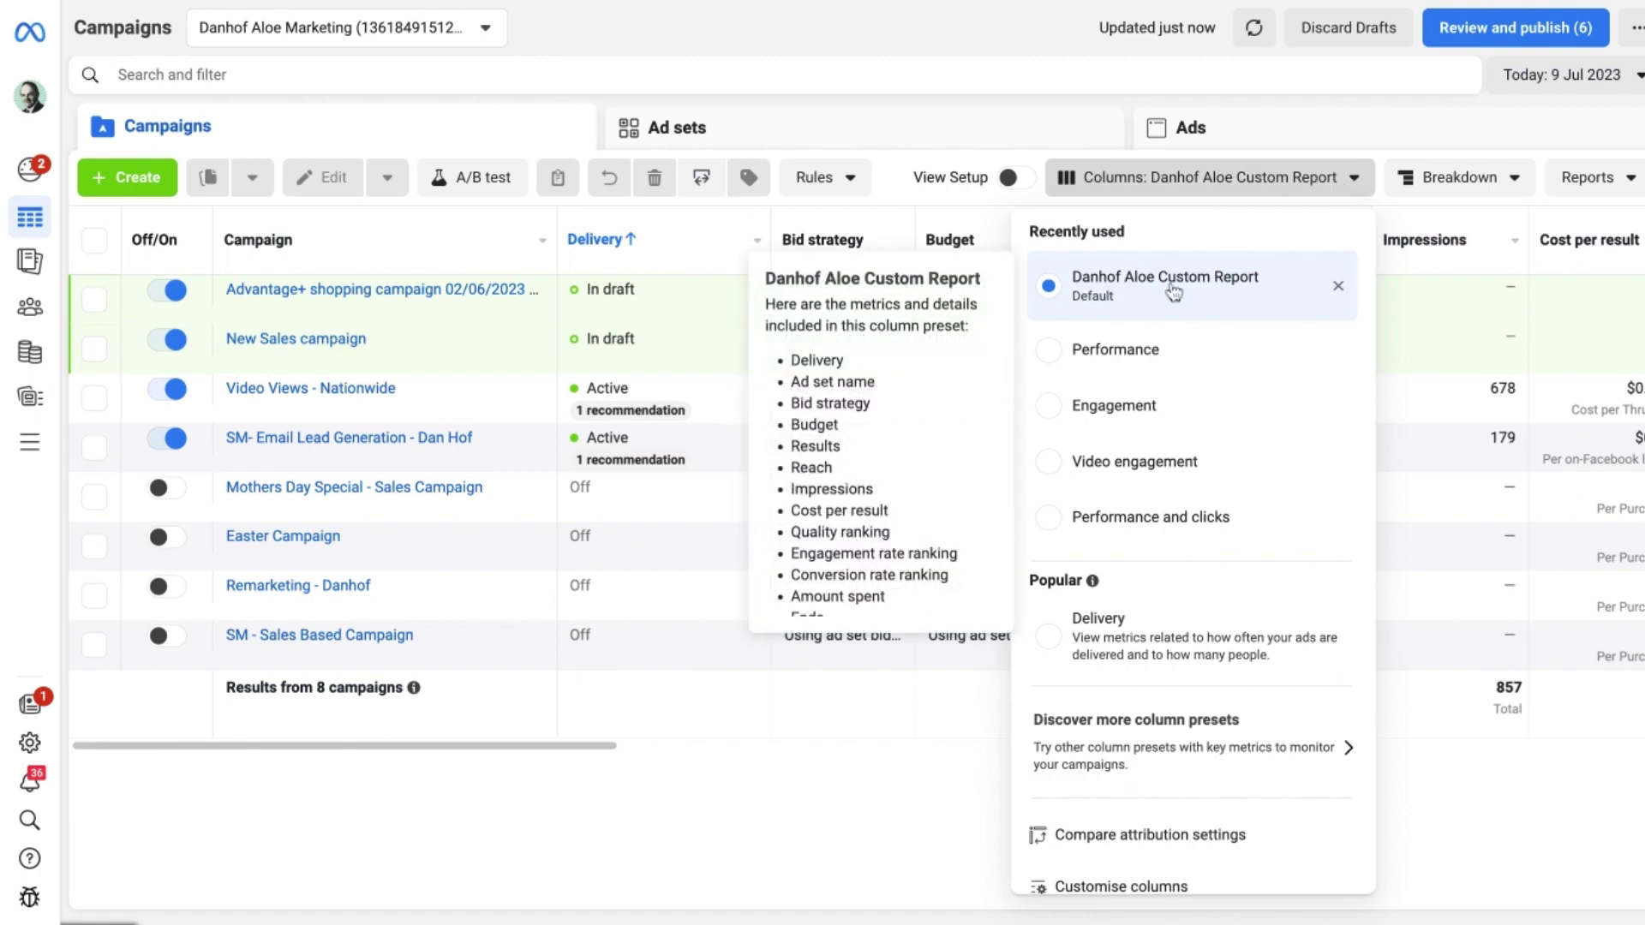